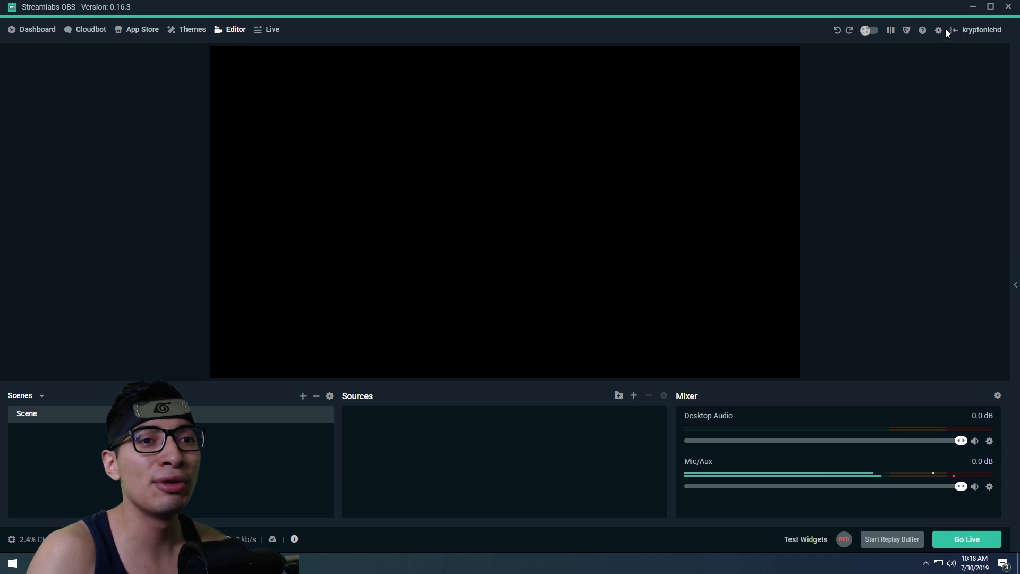
Step: Open the settings and review the general options, from cache management to source alignment snapping
{"action": "left_click", "coordinate": [938, 30]}
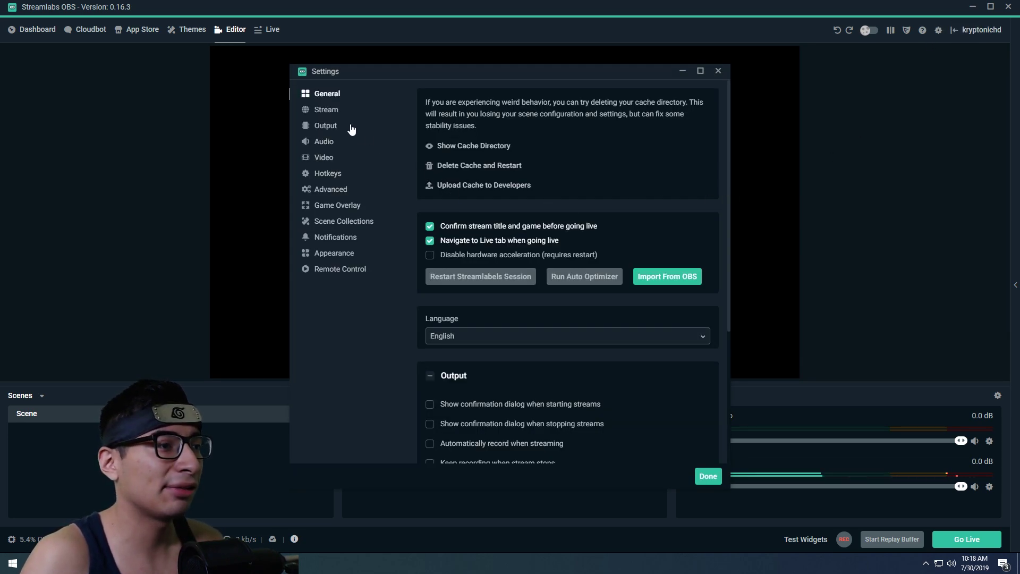
{"action": "left_click", "coordinate": [320, 110]}
{"action": "left_click", "coordinate": [328, 95]}
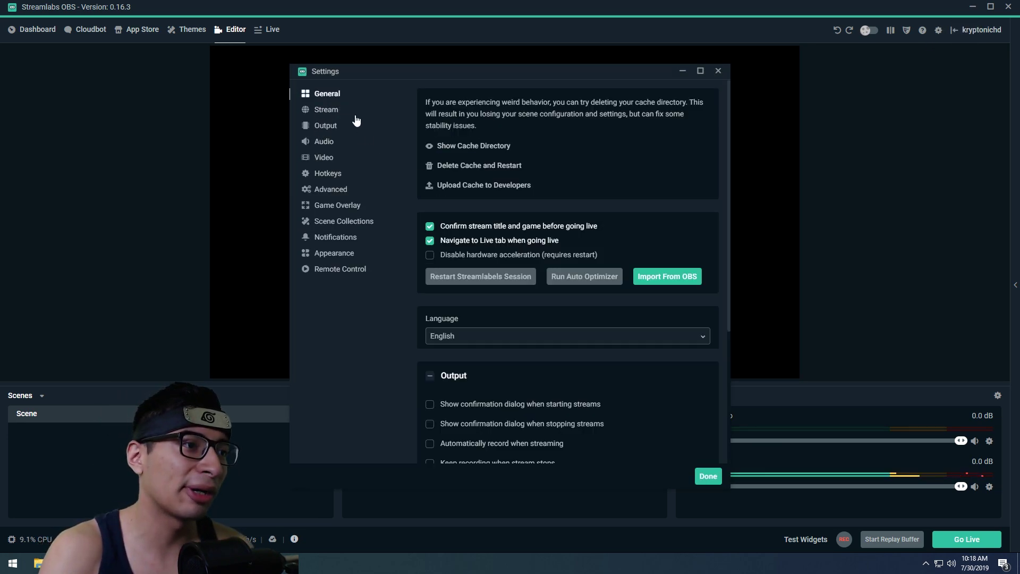
{"action": "scroll", "coordinate": [510, 256], "scroll_direction": "down", "scroll_amount": 3}
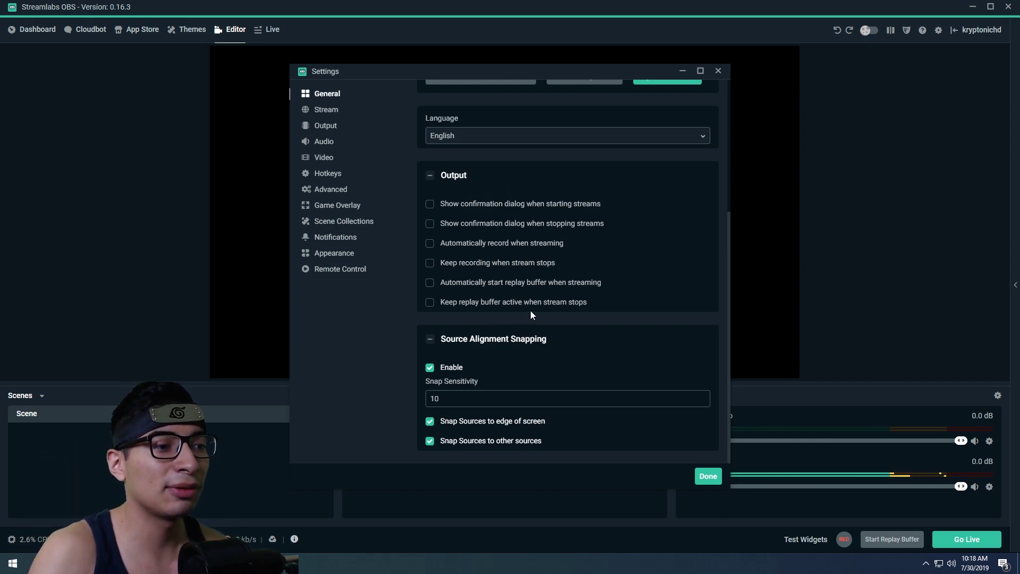
{"action": "scroll", "coordinate": [530, 310], "scroll_direction": "up", "scroll_amount": 4}
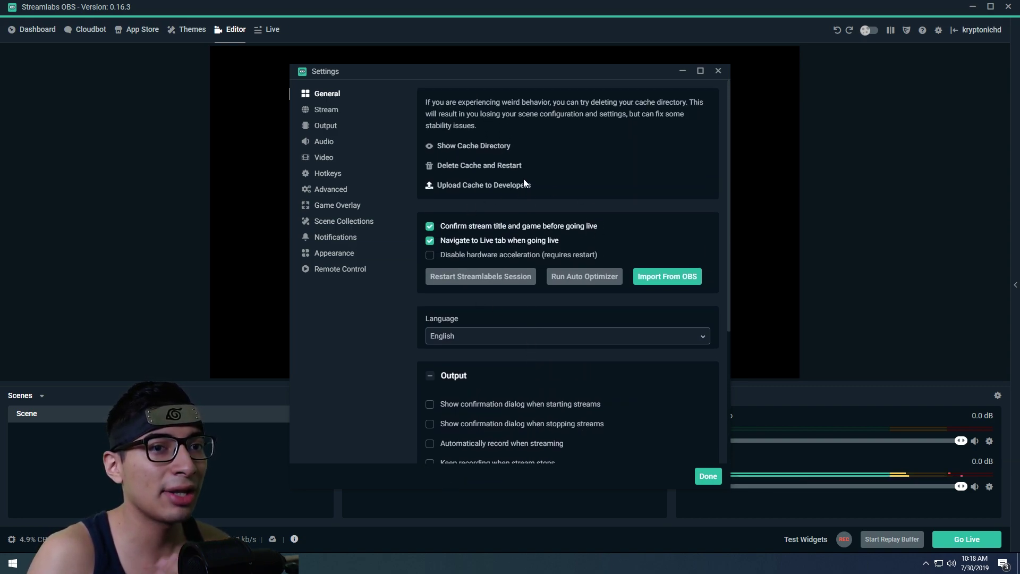
Step: In the stream settings, try the Custom Streaming Server stream type and switch back to Streaming Services
{"action": "left_click", "coordinate": [322, 115]}
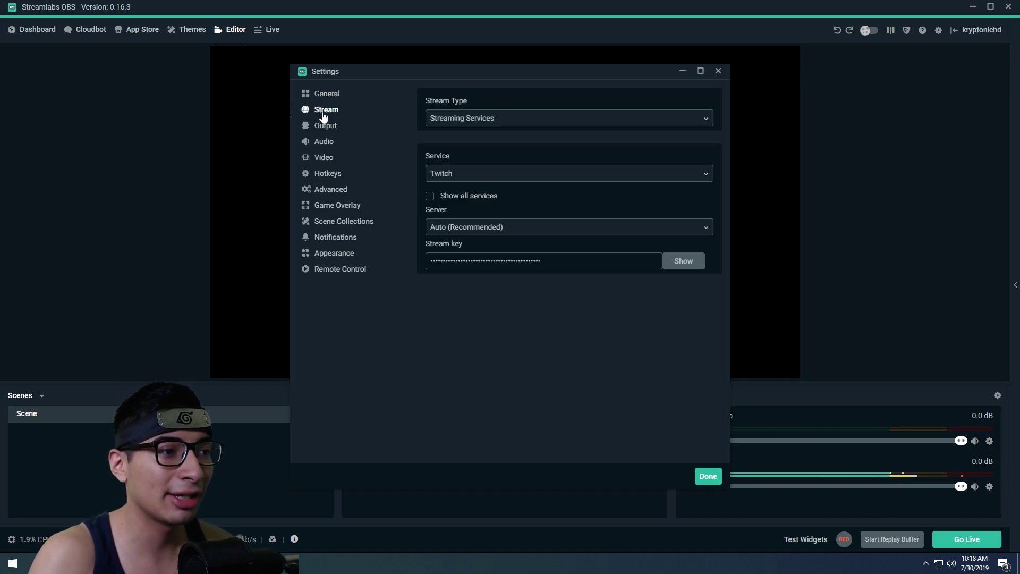
{"action": "left_click", "coordinate": [484, 127]}
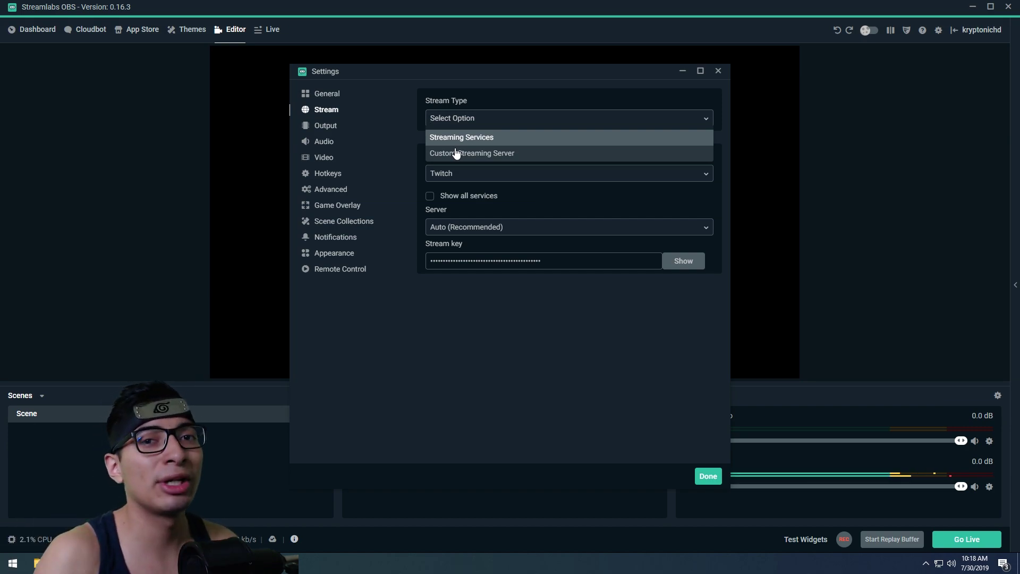
{"action": "left_click", "coordinate": [489, 153]}
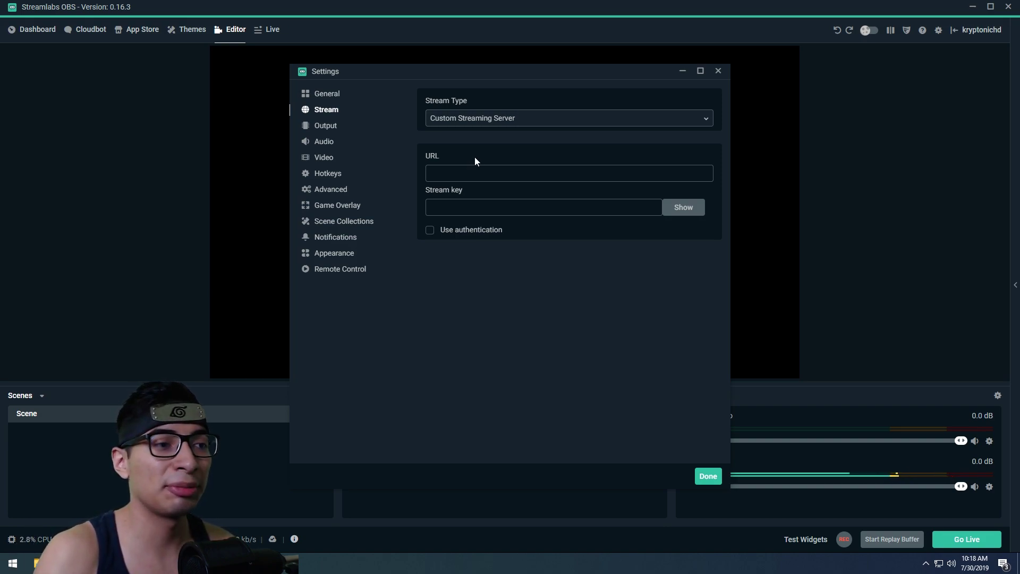
{"action": "left_click", "coordinate": [500, 118]}
{"action": "left_click", "coordinate": [473, 138]}
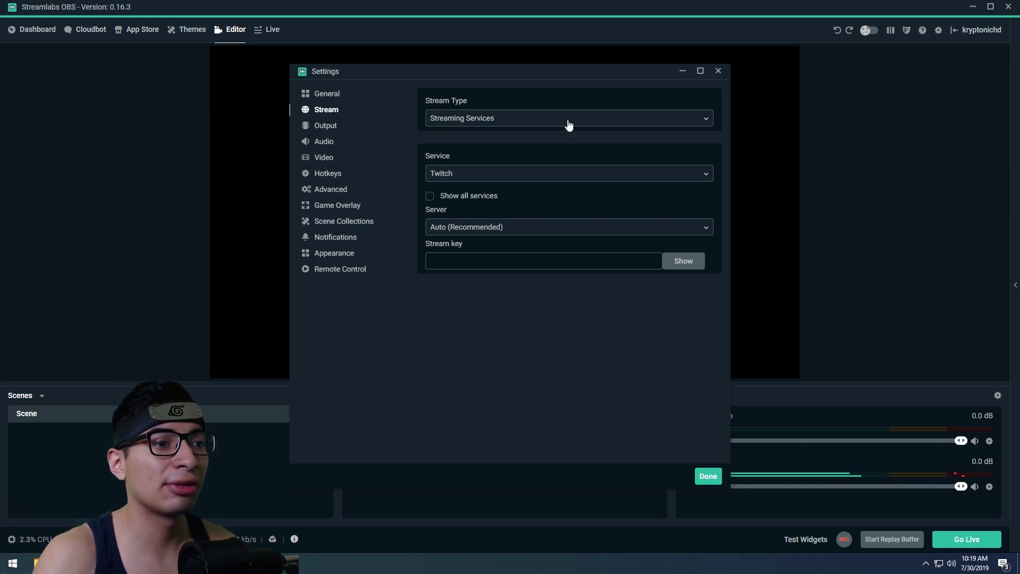
Step: Choose Twitch as the streaming service and review the available servers and the stream key field
{"action": "left_click", "coordinate": [478, 177]}
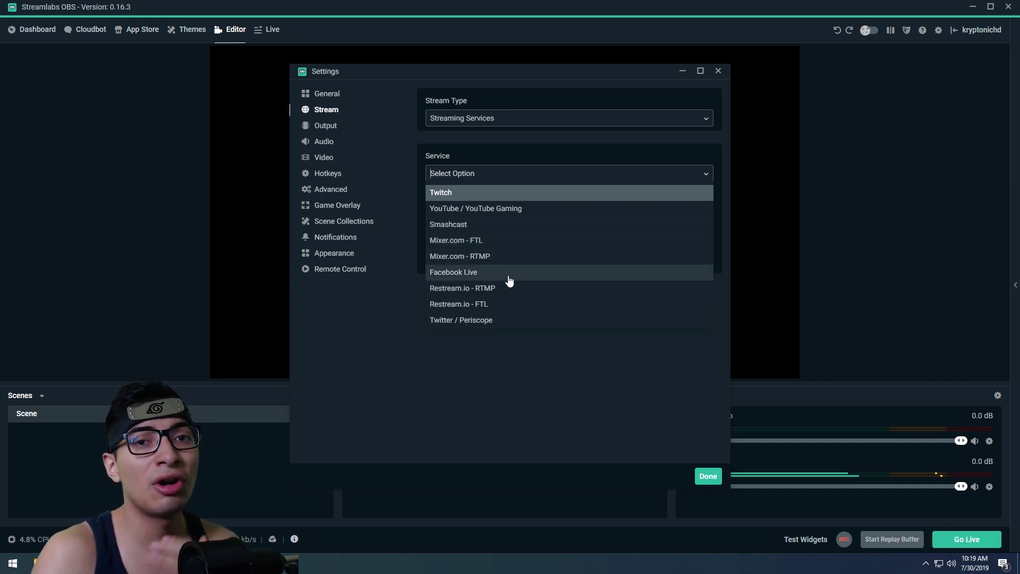
{"action": "left_click", "coordinate": [431, 193]}
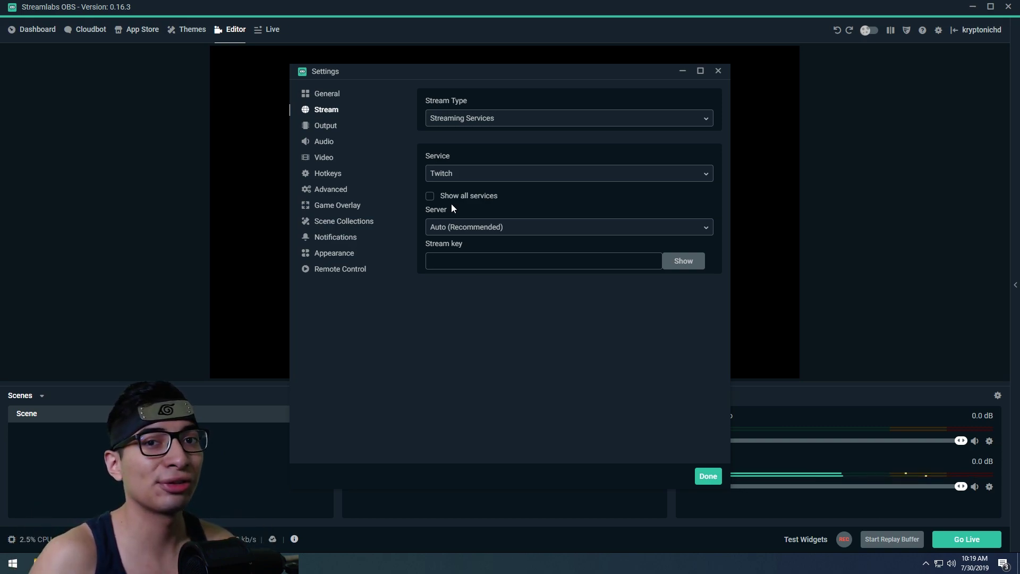
{"action": "left_click", "coordinate": [462, 227]}
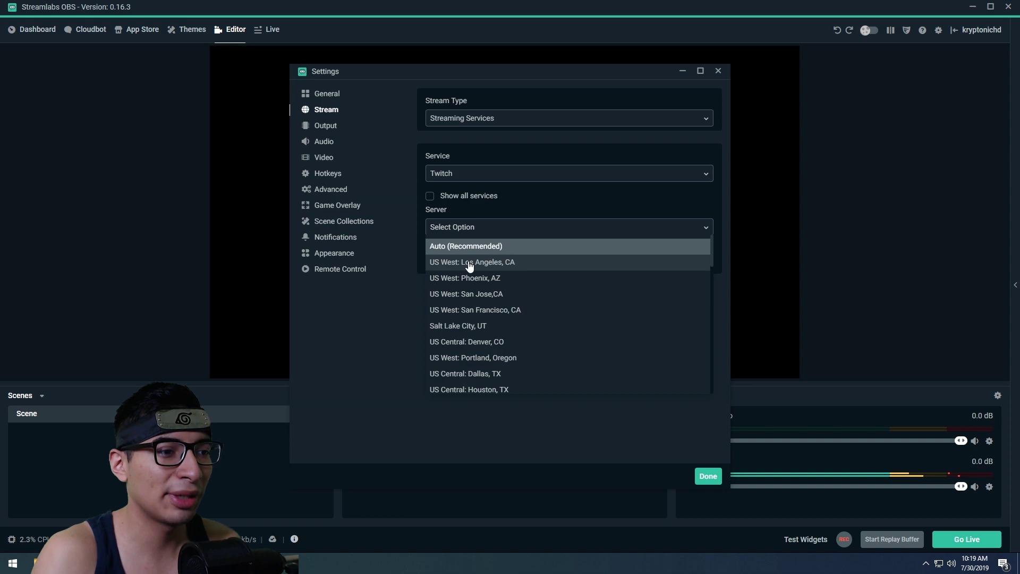
{"action": "left_click", "coordinate": [415, 293]}
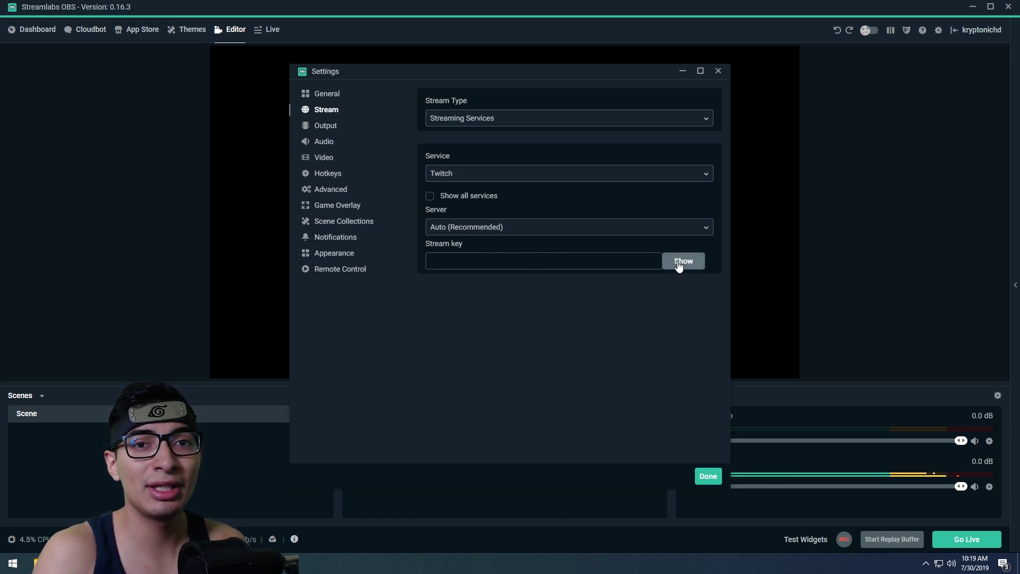
{"action": "left_click", "coordinate": [609, 260]}
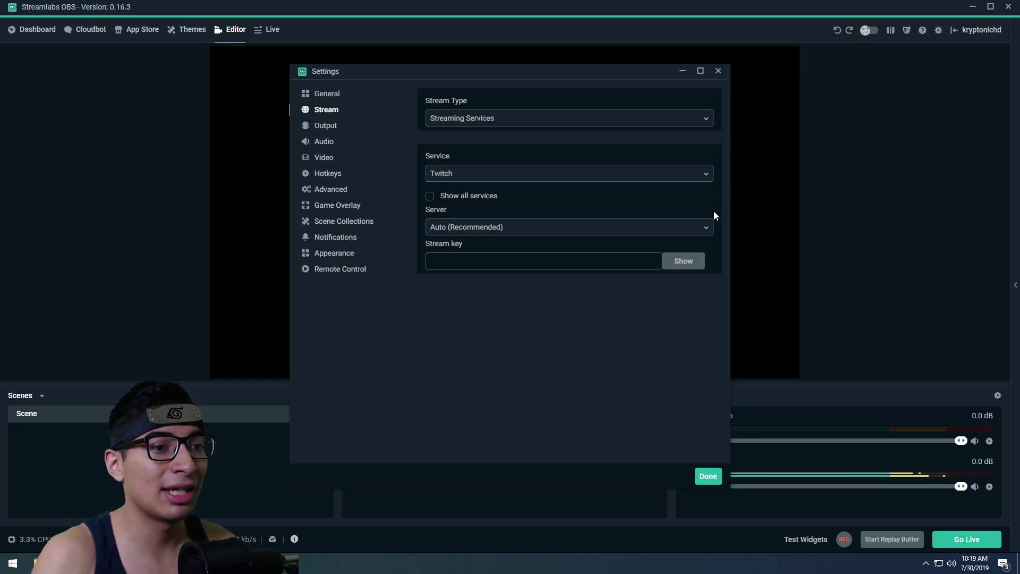
Step: Review the simple output settings and set the output mode to Advanced
{"action": "left_click", "coordinate": [322, 128]}
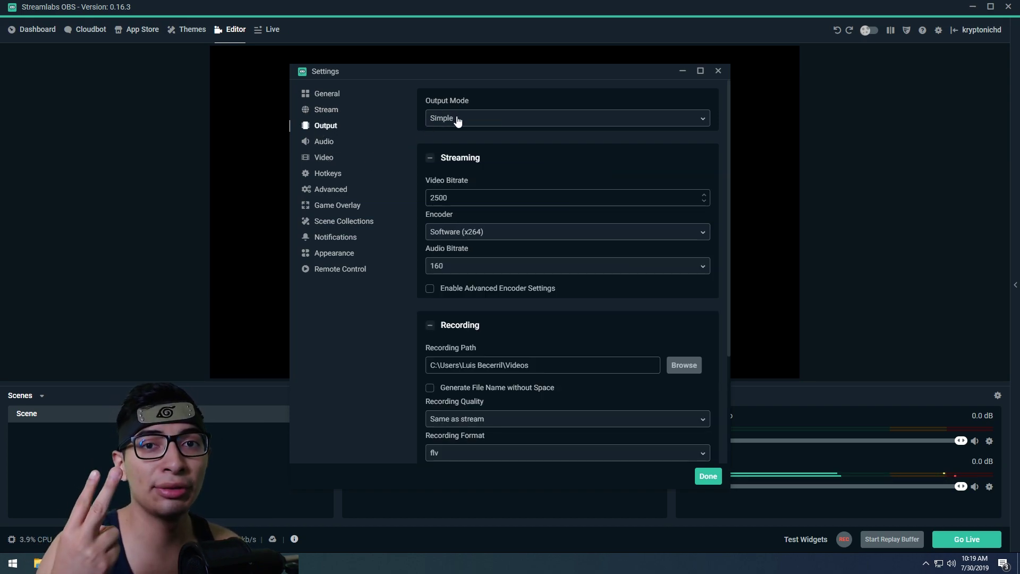
{"action": "scroll", "coordinate": [504, 234], "scroll_direction": "down", "scroll_amount": 3}
{"action": "scroll", "coordinate": [504, 319], "scroll_direction": "up", "scroll_amount": 3}
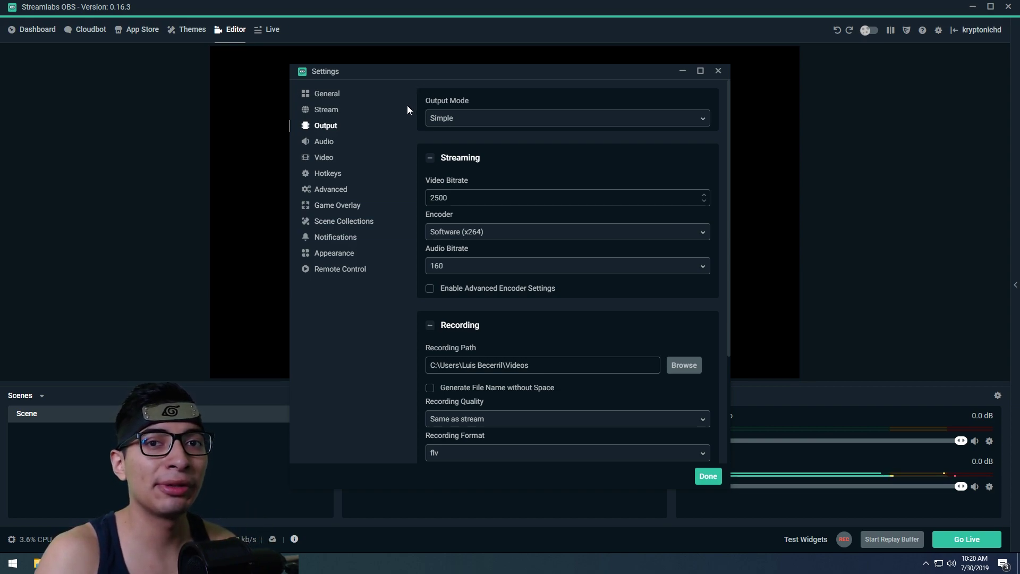
{"action": "left_click", "coordinate": [477, 123]}
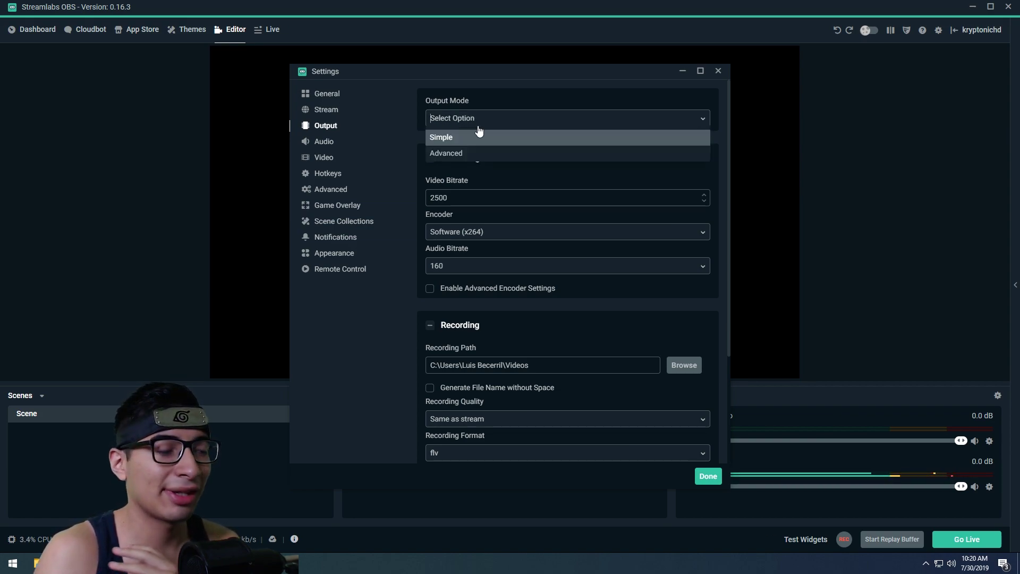
{"action": "left_click", "coordinate": [461, 155]}
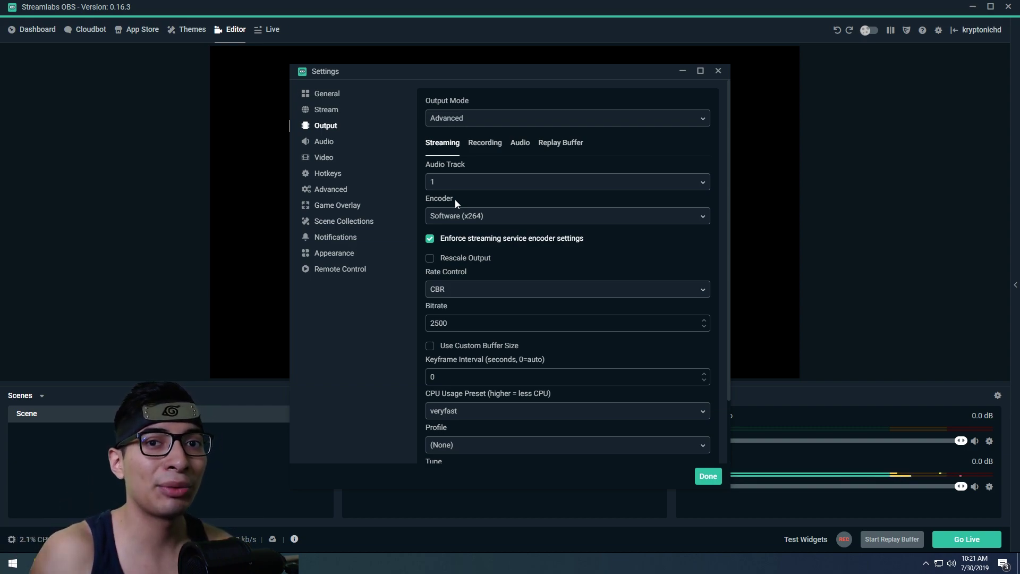
Step: Choose the Software (x264) encoder and CBR rate control for the streaming output
{"action": "left_click", "coordinate": [512, 222]}
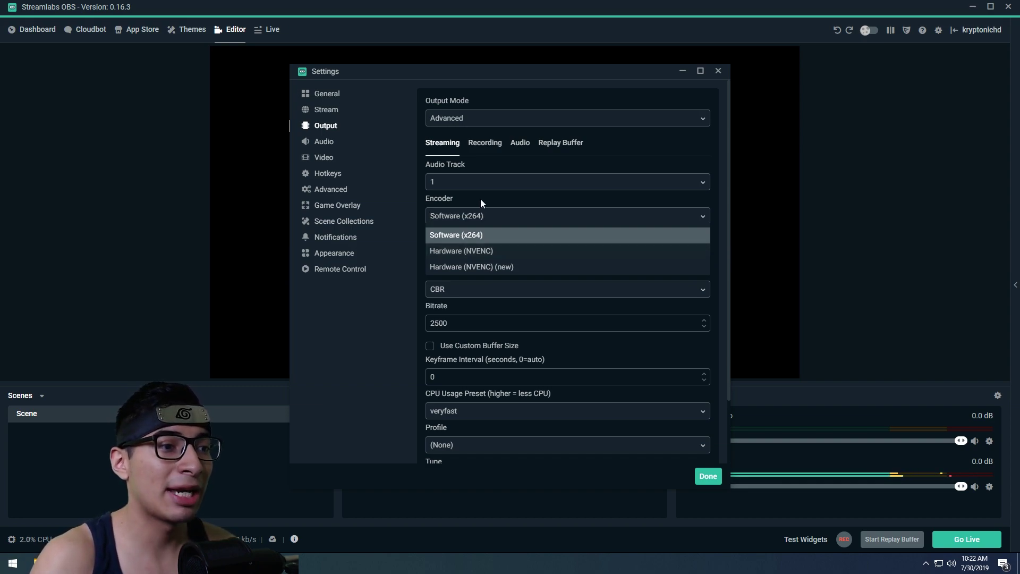
{"action": "left_click", "coordinate": [480, 235]}
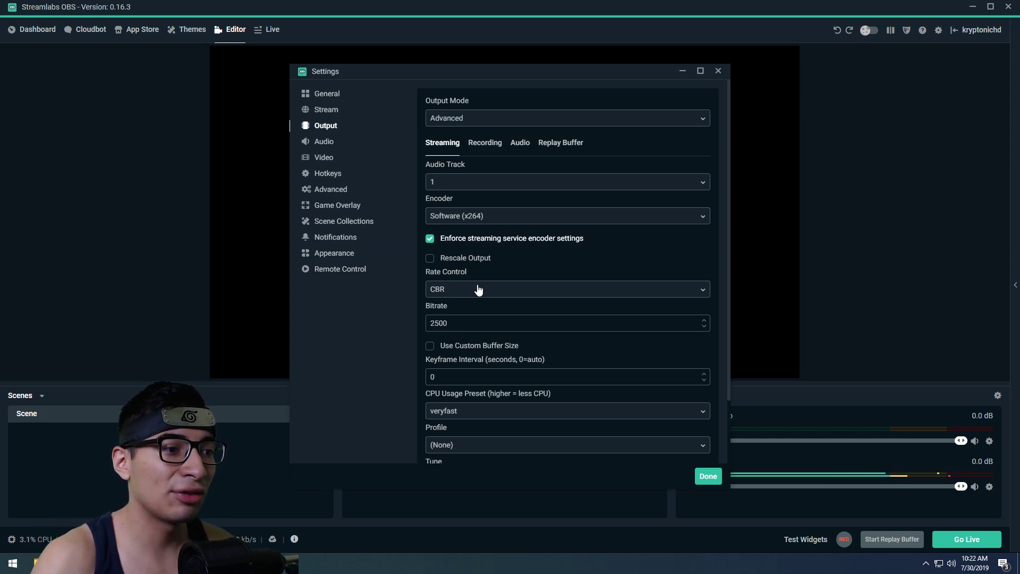
{"action": "left_click", "coordinate": [478, 289]}
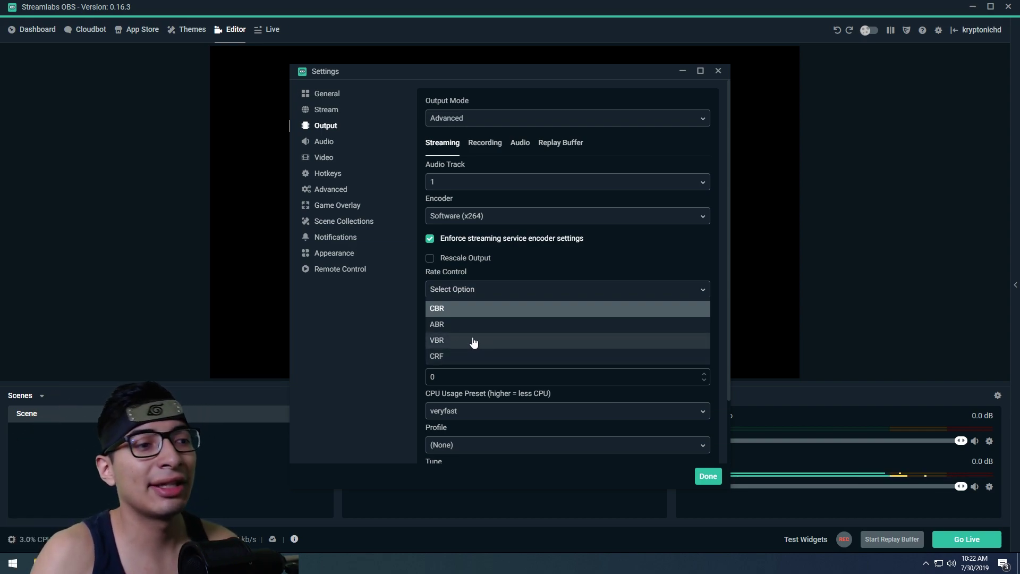
{"action": "key", "text": "Return"}
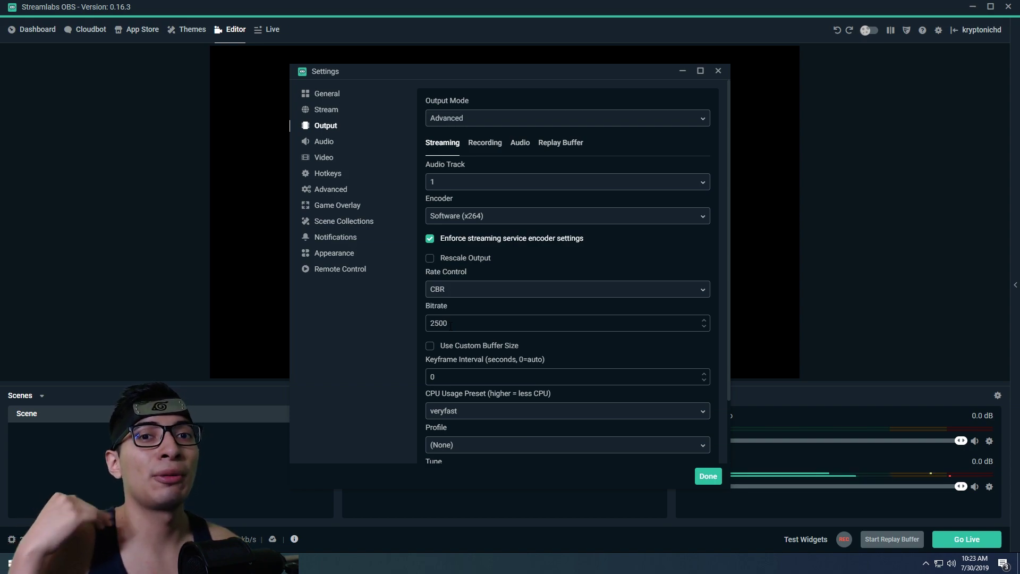
Step: Try the Hardware (NVENC) (new) encoder, and choose the veryfast CPU usage preset for the Software (x264) encoder
{"action": "left_click", "coordinate": [530, 215]}
{"action": "left_click", "coordinate": [530, 247]}
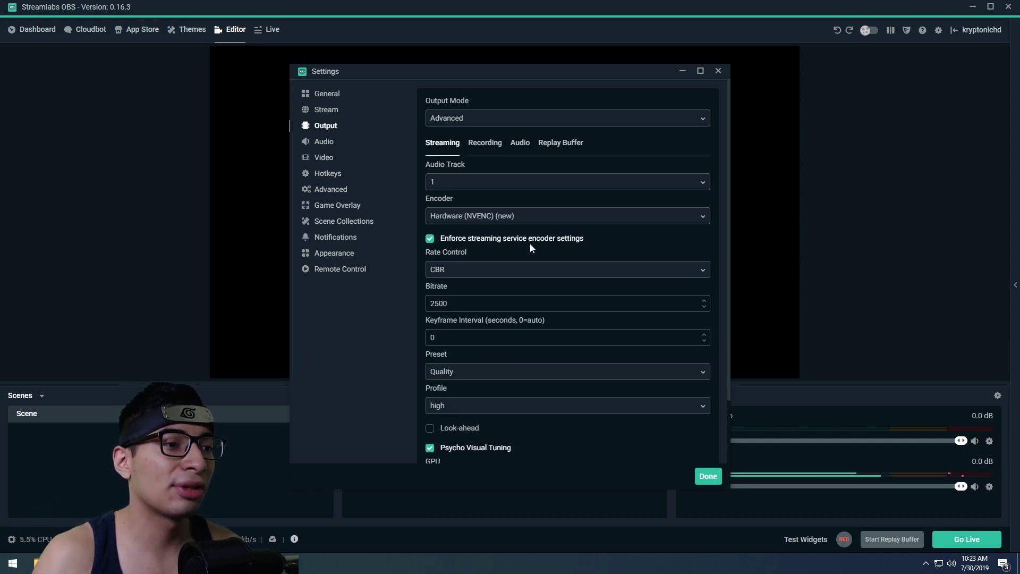
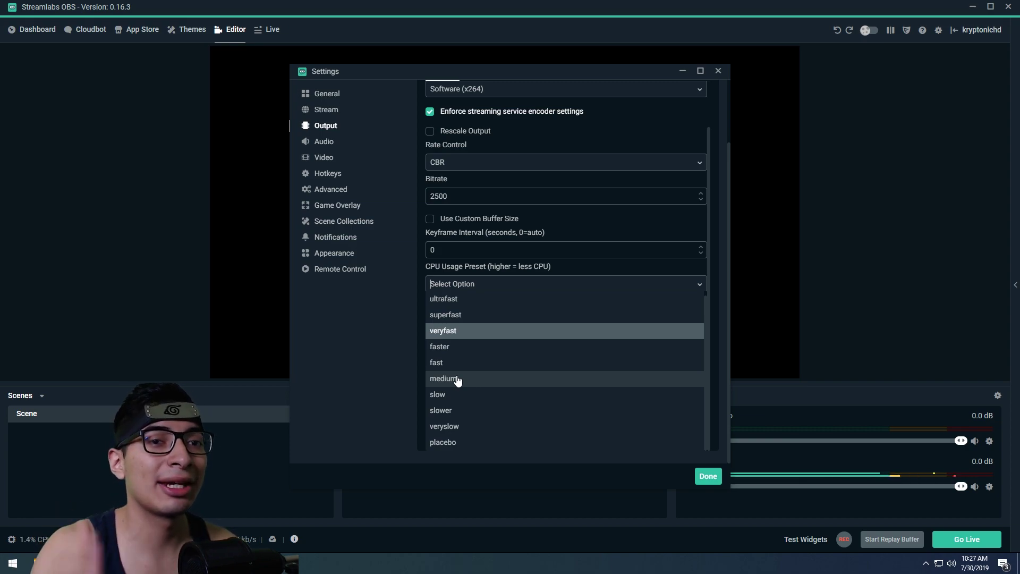
{"action": "left_click", "coordinate": [433, 331]}
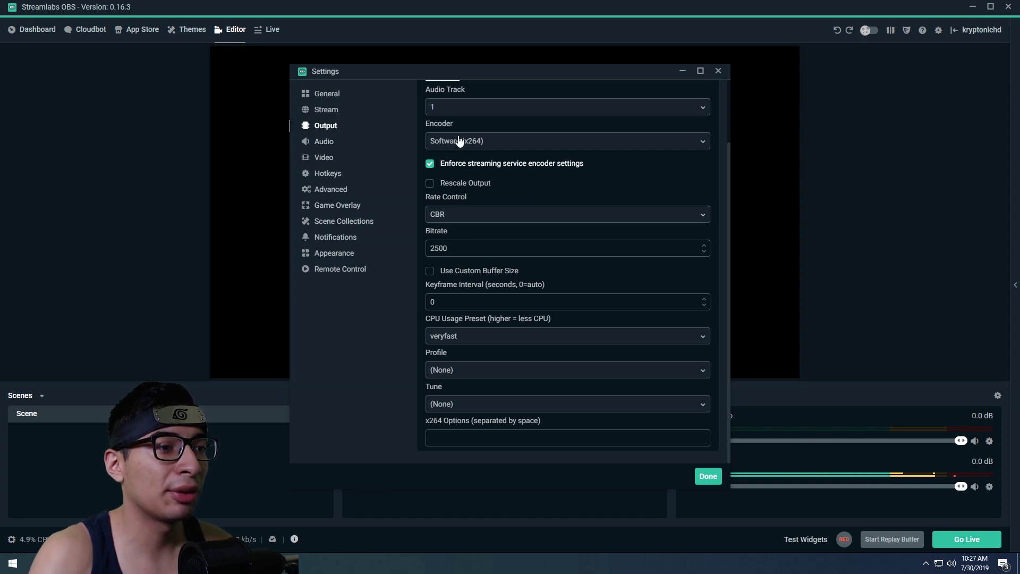
Step: Set the streaming encoder to Hardware (NVENC) (new) and its preset to Max Quality
{"action": "left_click", "coordinate": [458, 141]}
{"action": "left_click", "coordinate": [473, 192]}
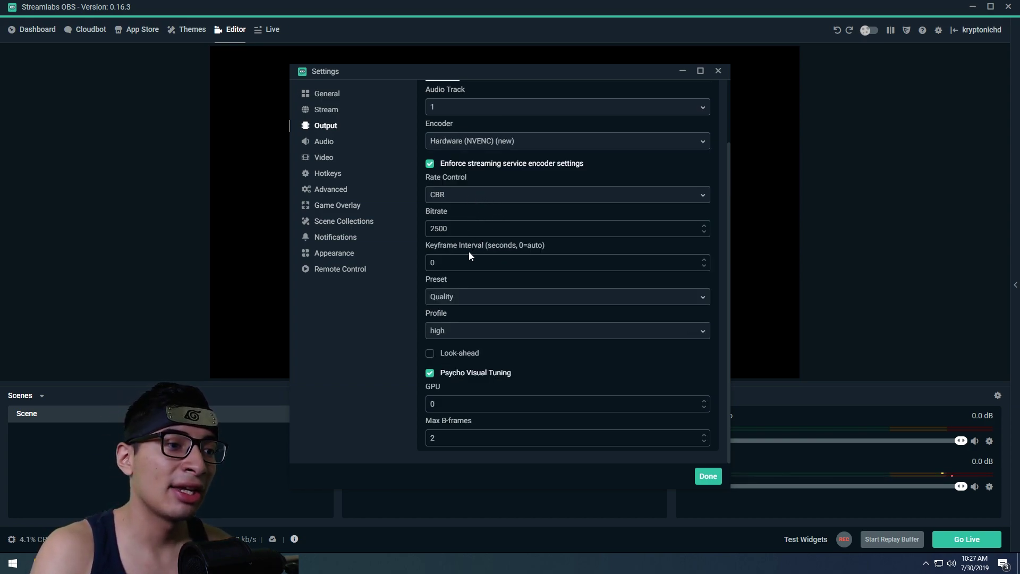
{"action": "left_click", "coordinate": [452, 299]}
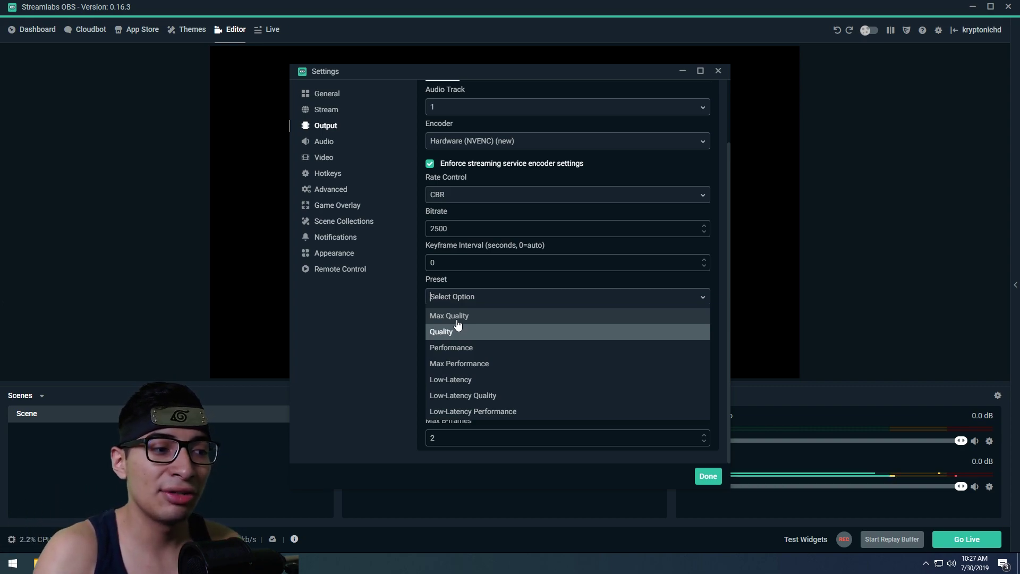
{"action": "left_click", "coordinate": [455, 317]}
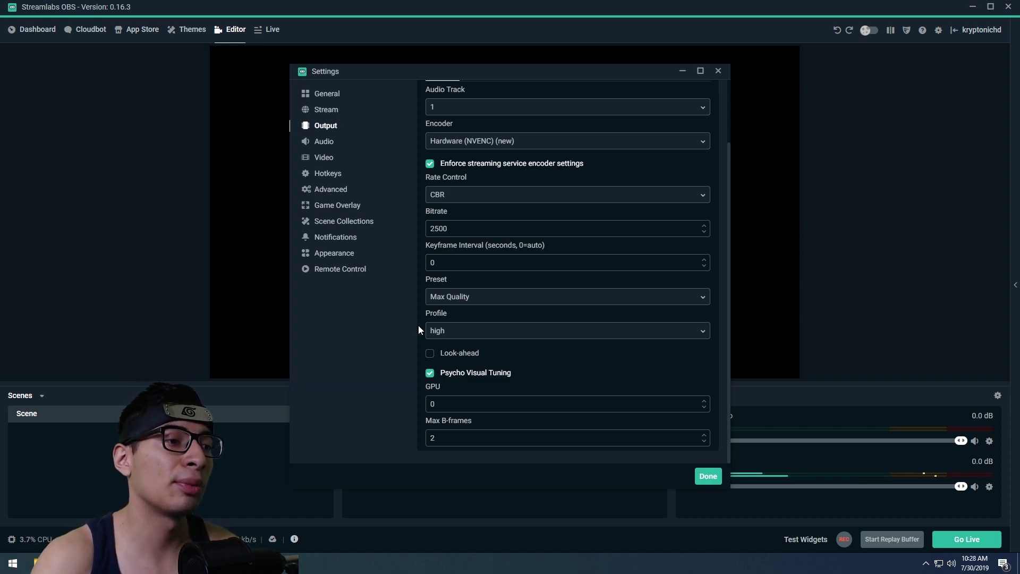
Step: Review the encoder profile options and choose the high profile
{"action": "left_click", "coordinate": [449, 335]}
{"action": "left_click", "coordinate": [443, 349]}
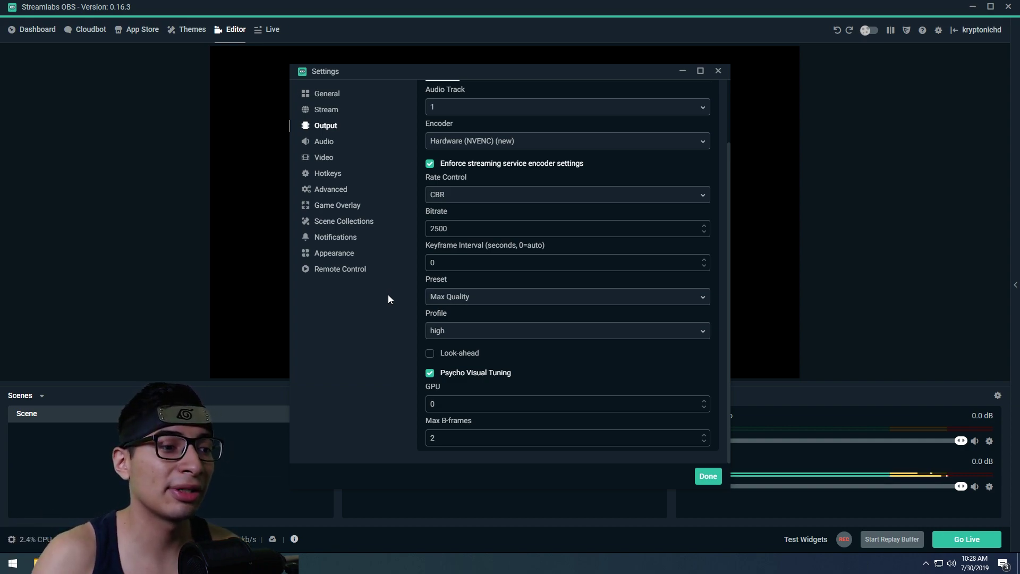
{"action": "left_click", "coordinate": [432, 331]}
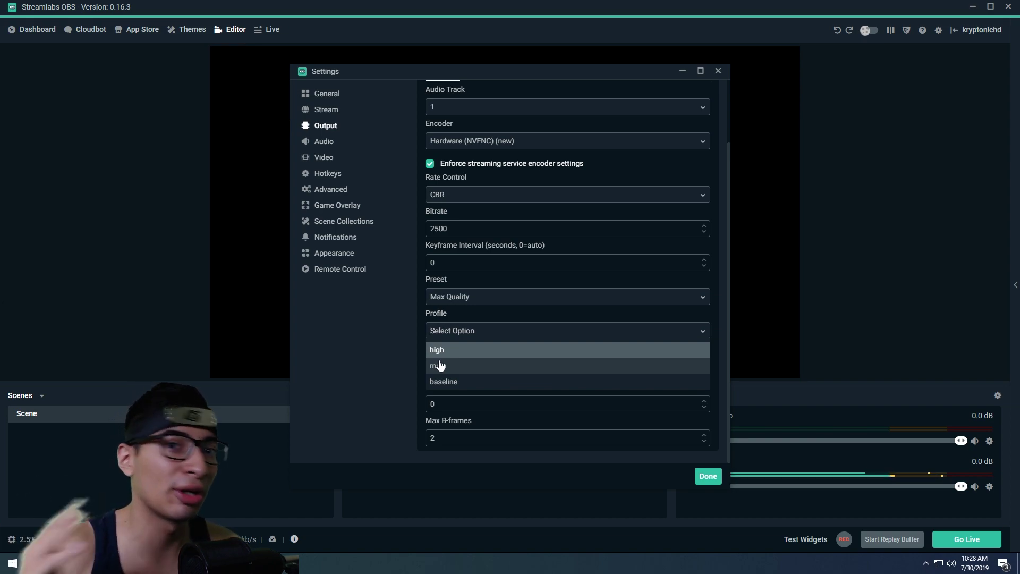
{"action": "left_click", "coordinate": [437, 350]}
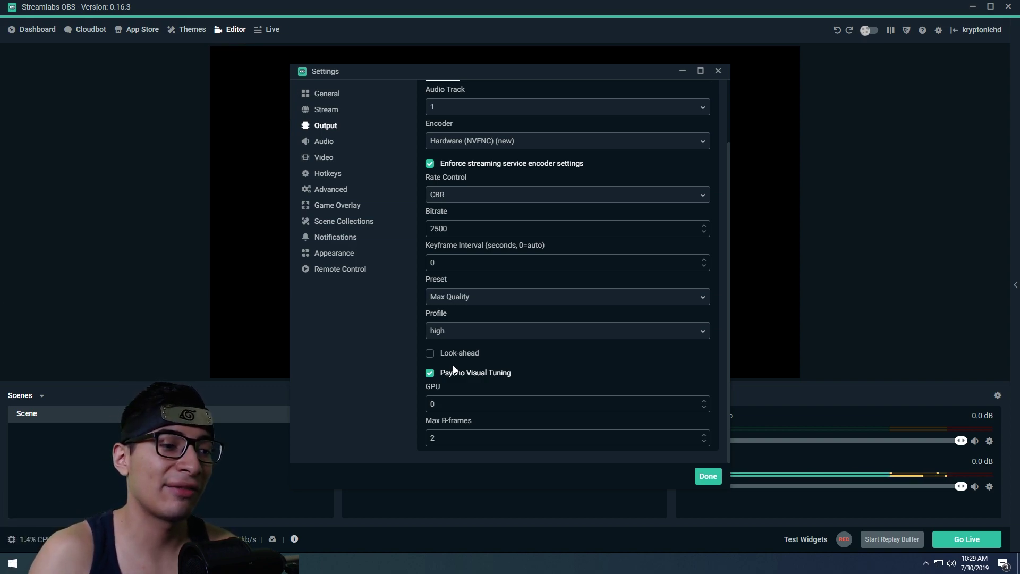
Step: Try the Hardware (NVENC) encoder to compare its options, and switch back to Hardware (NVENC) (new)
{"action": "scroll", "coordinate": [452, 365], "scroll_direction": "up", "scroll_amount": 3}
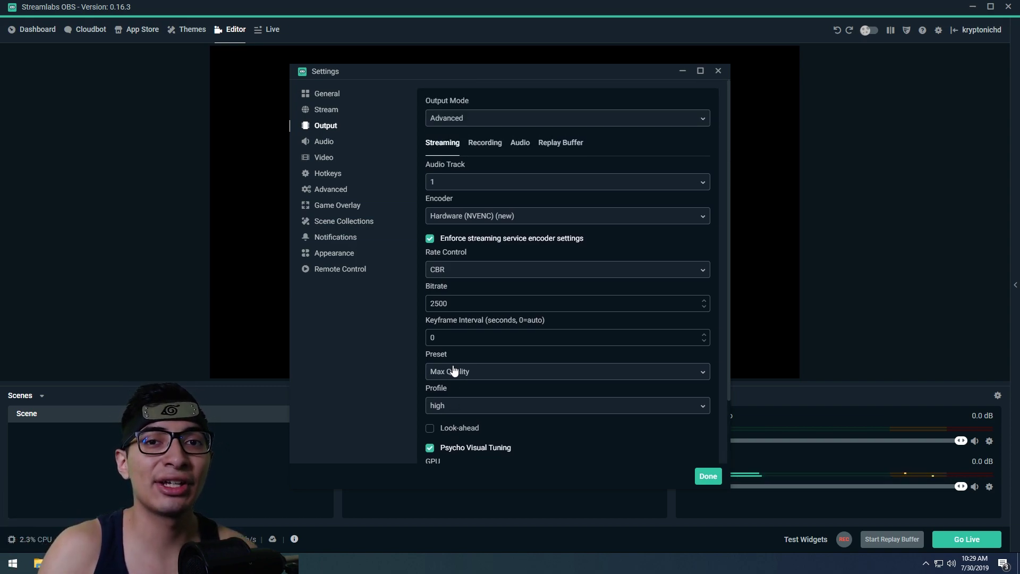
{"action": "left_click", "coordinate": [487, 216]}
{"action": "left_click", "coordinate": [484, 250]}
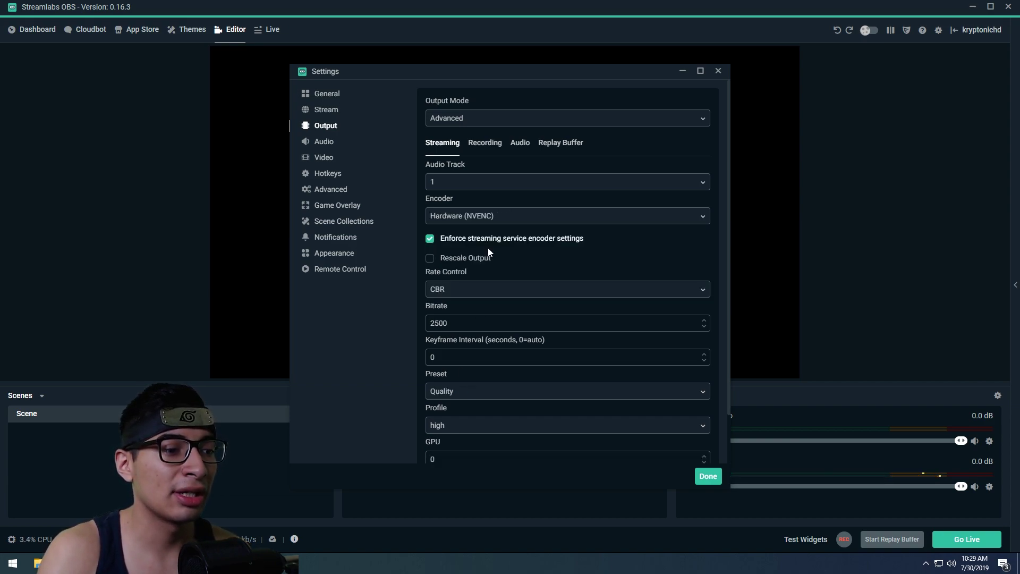
{"action": "scroll", "coordinate": [470, 392], "scroll_direction": "down", "scroll_amount": 2}
{"action": "scroll", "coordinate": [496, 308], "scroll_direction": "up", "scroll_amount": 2}
{"action": "left_click", "coordinate": [487, 217]}
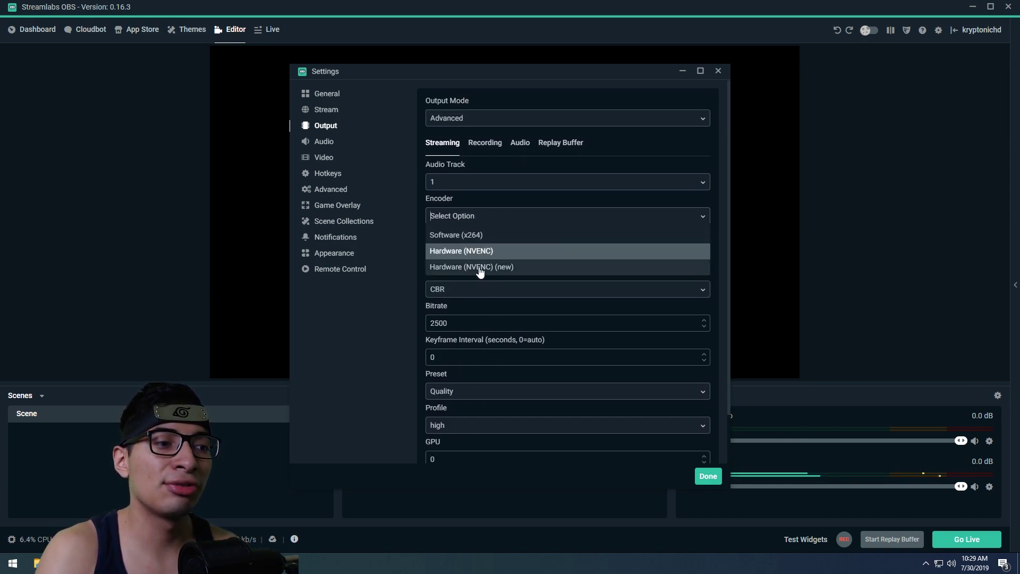
{"action": "left_click", "coordinate": [481, 266]}
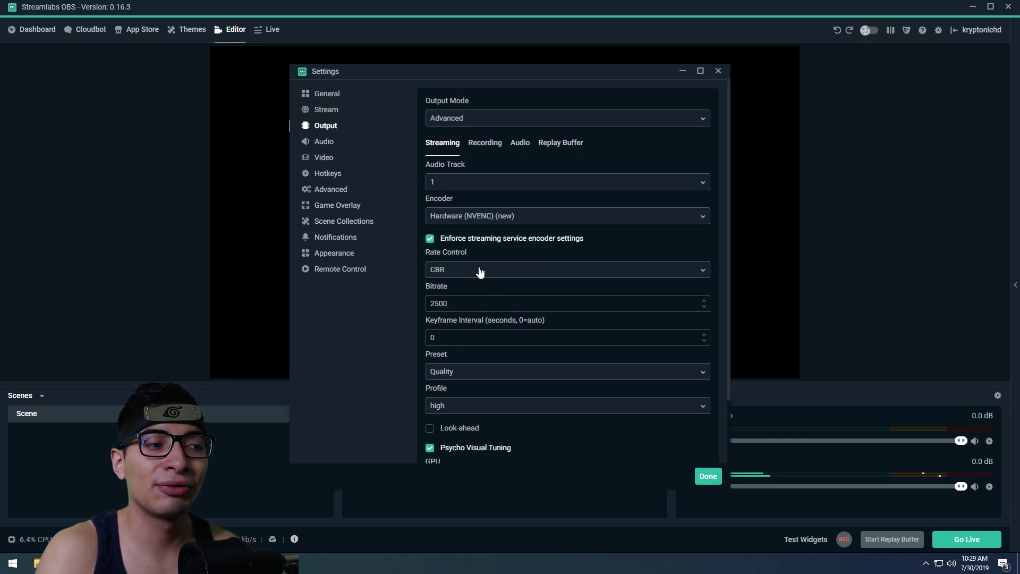
Step: Review the available devices for Desktop Audio Device 1 and Mic/Auxiliary Device 1 in the audio settings, leaving both on Default
{"action": "left_click", "coordinate": [326, 143]}
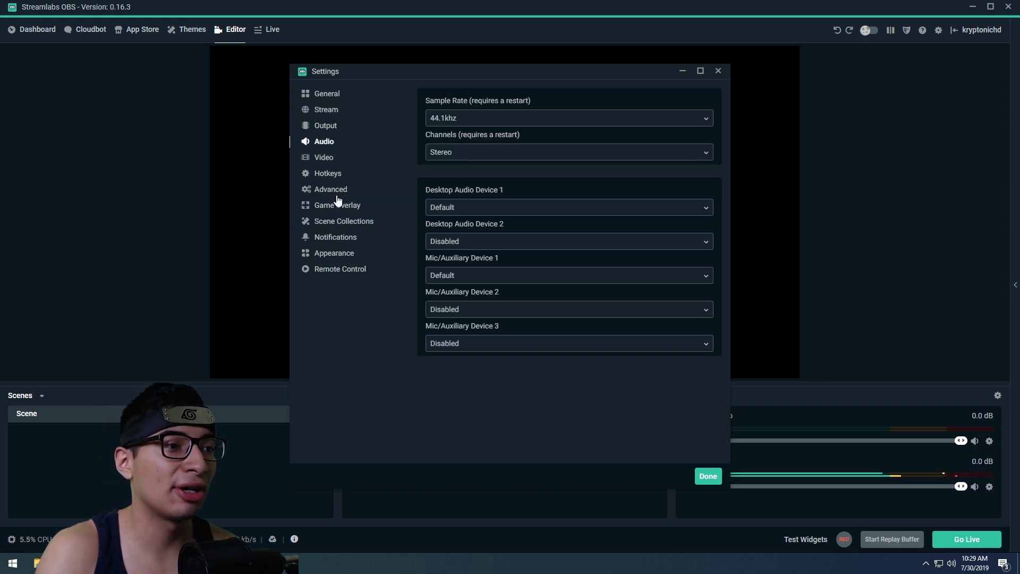
{"action": "left_click", "coordinate": [444, 209]}
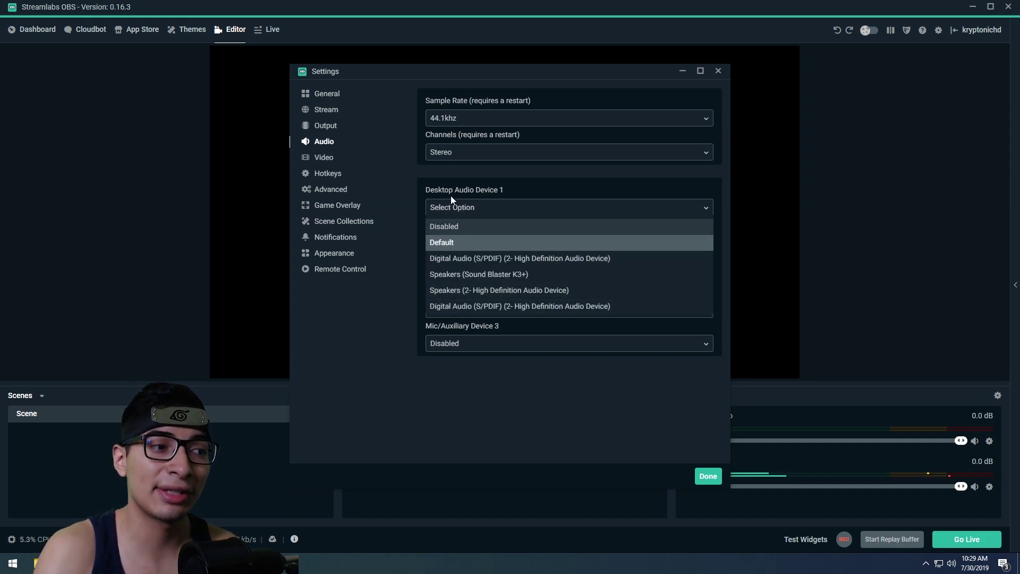
{"action": "left_click", "coordinate": [448, 206]}
{"action": "left_click", "coordinate": [442, 276]}
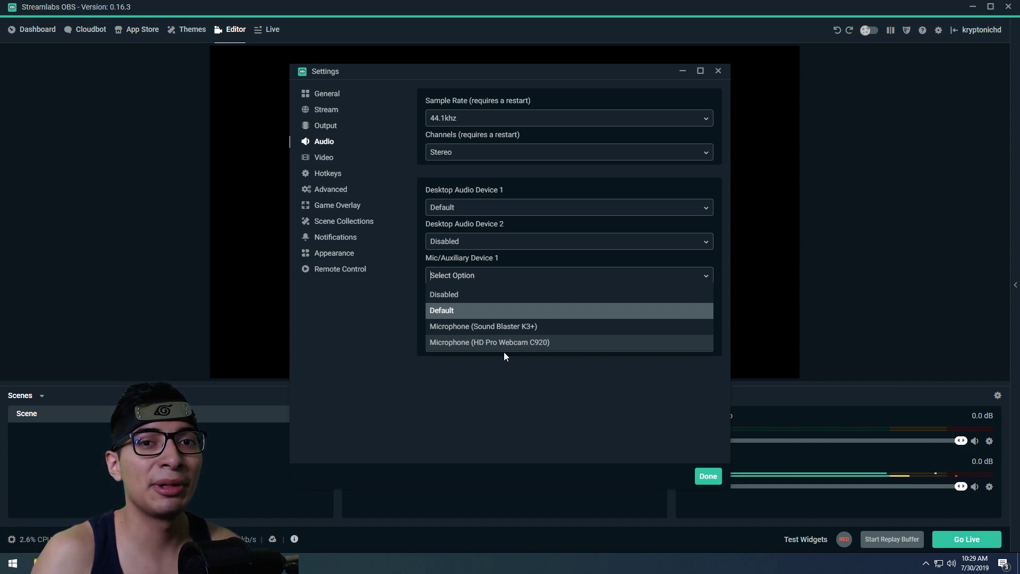
{"action": "left_click", "coordinate": [400, 317]}
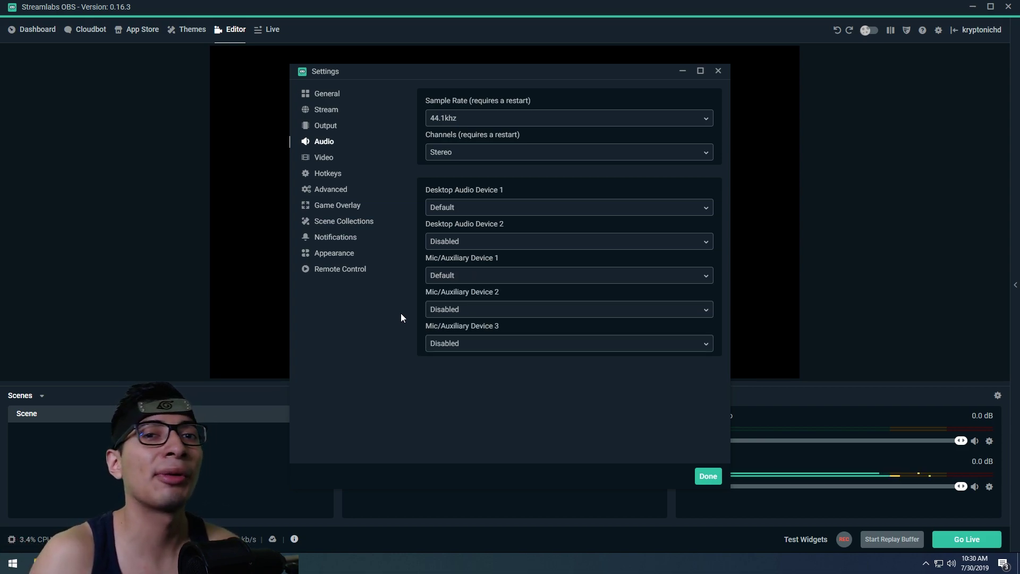
Step: Choose 1280x720 as the output (scaled) resolution in the video settings
{"action": "left_click", "coordinate": [327, 164]}
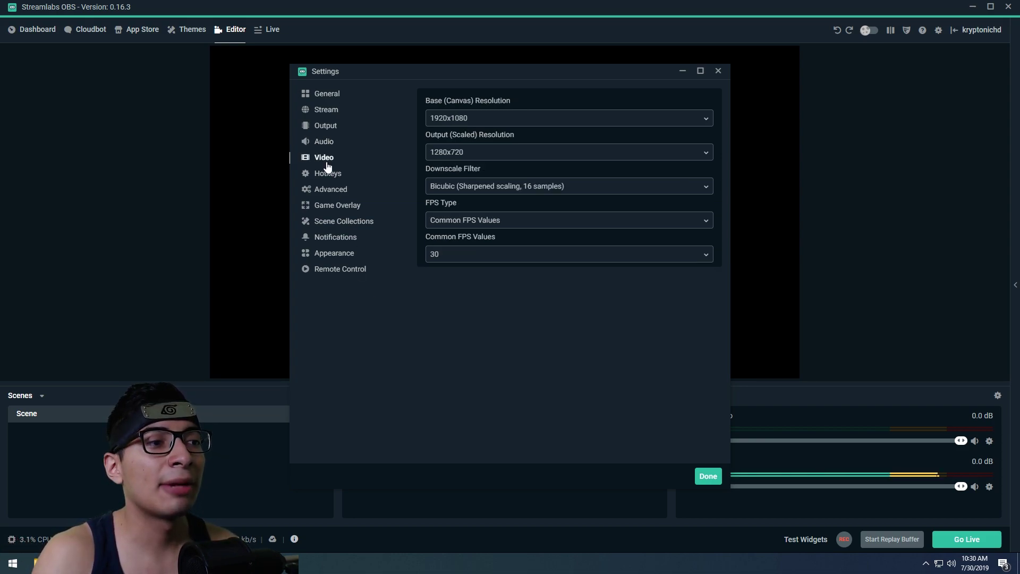
{"action": "left_click", "coordinate": [463, 159]}
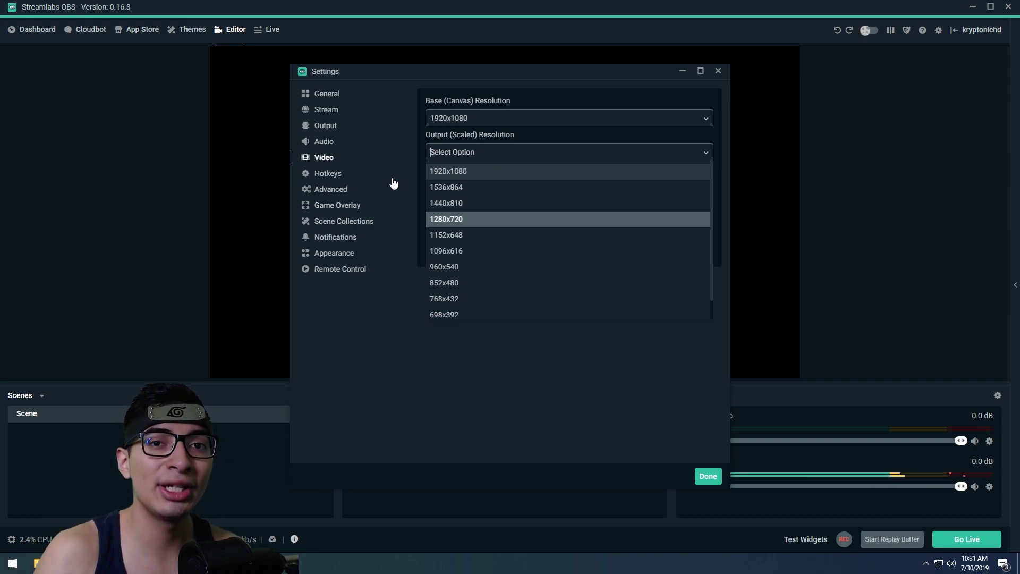
{"action": "left_click", "coordinate": [436, 219]}
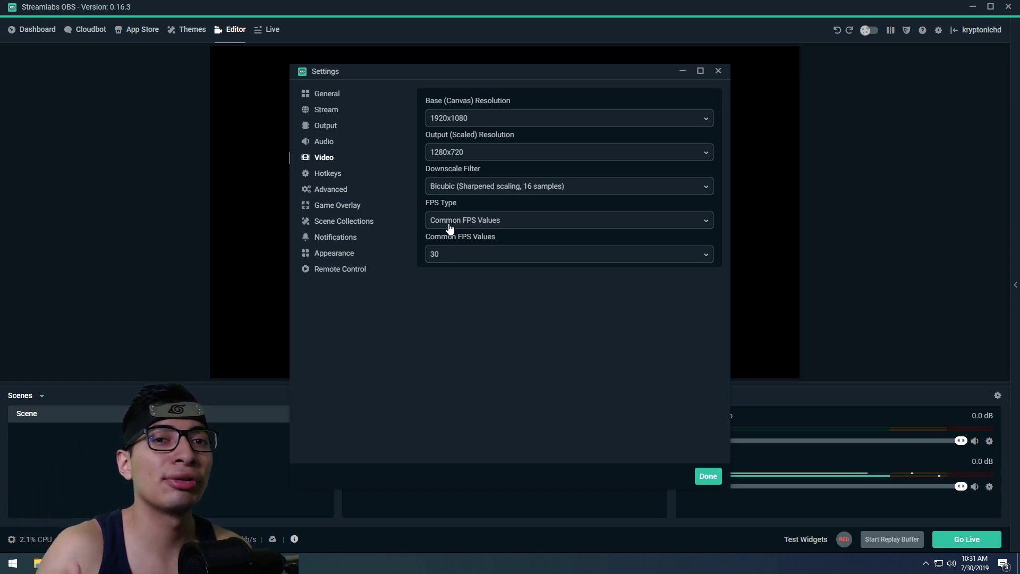
Step: Set the downscale filter to Lanczos (Sharpened scaling, 32 samples) and the common FPS value to 60
{"action": "left_click", "coordinate": [446, 193]}
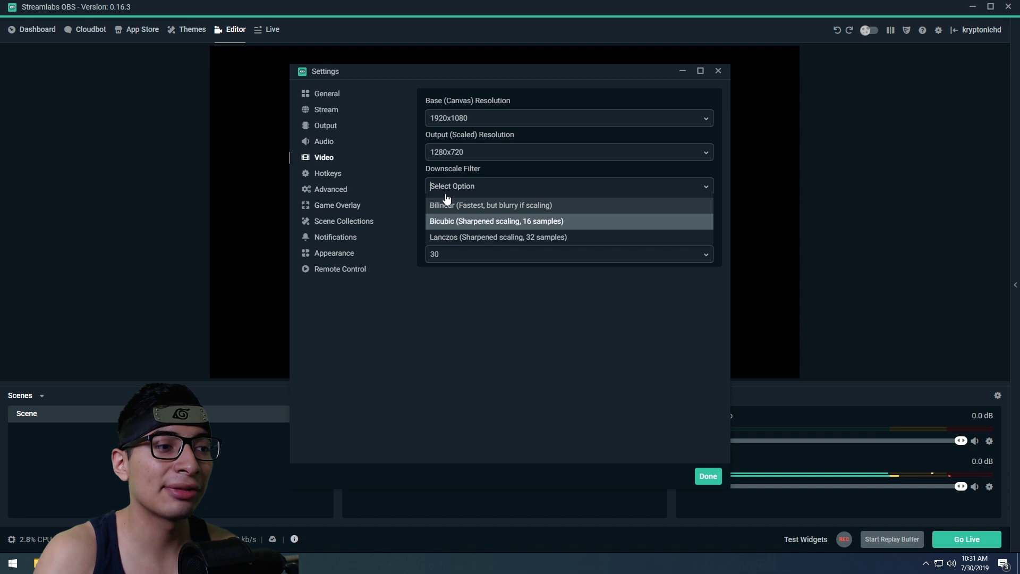
{"action": "left_click", "coordinate": [443, 238]}
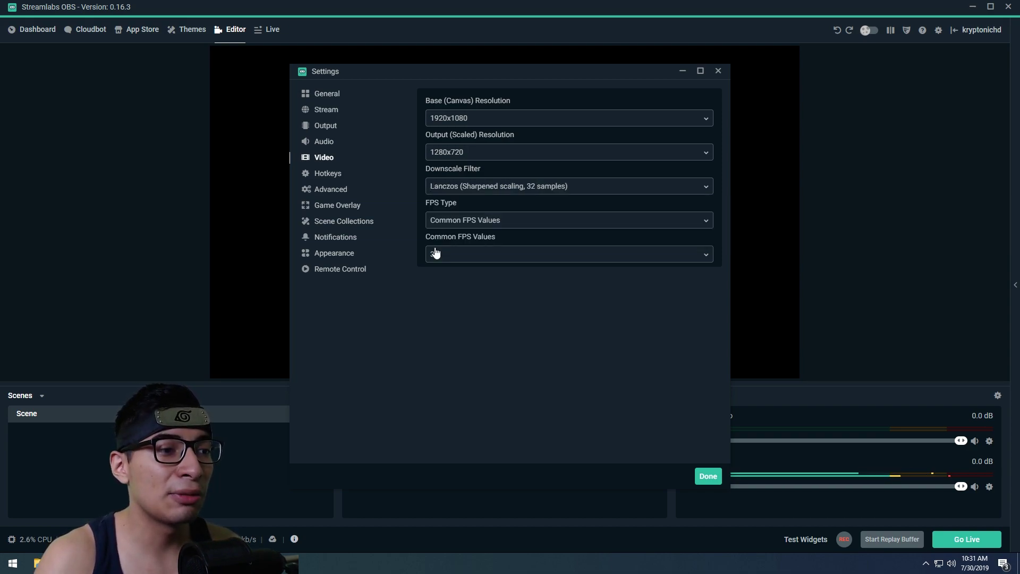
{"action": "left_click", "coordinate": [435, 254]}
{"action": "left_click", "coordinate": [446, 388]}
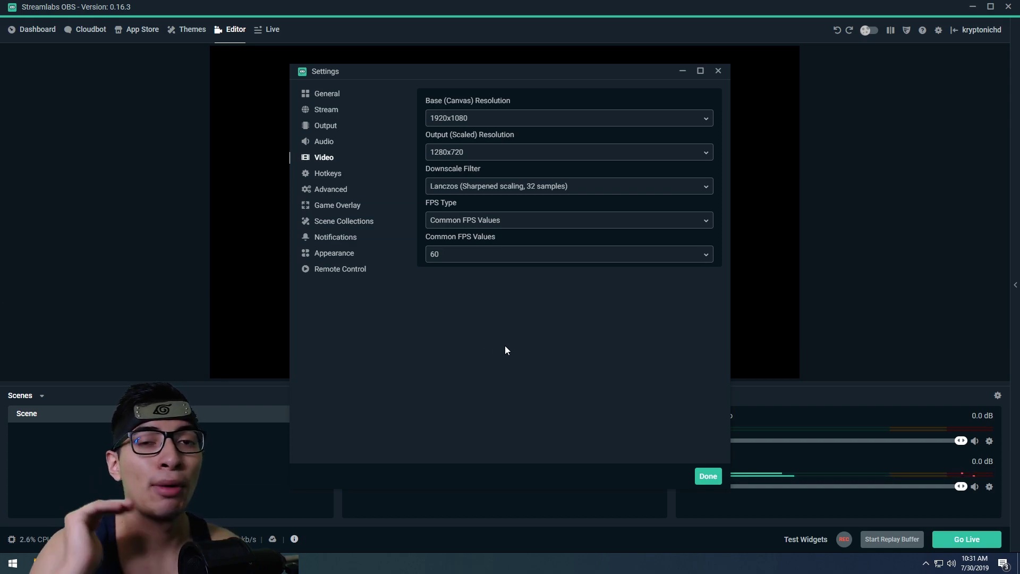
Step: Review the hotkey settings for streaming, recording, studio mode, scene switching, microphone and desktop audio
{"action": "left_click", "coordinate": [327, 173]}
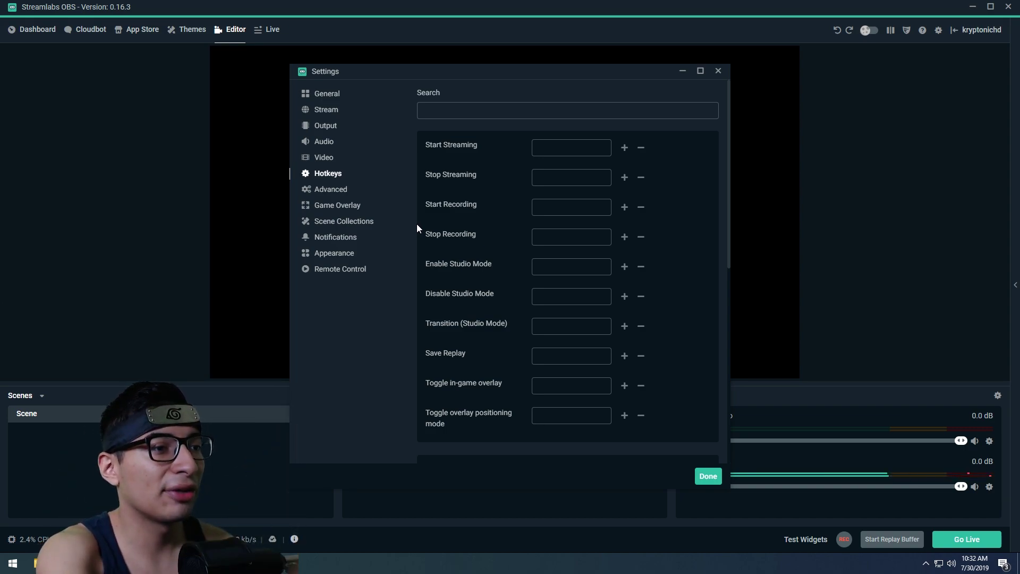
{"action": "scroll", "coordinate": [565, 215], "scroll_direction": "down", "scroll_amount": 6}
{"action": "scroll", "coordinate": [559, 226], "scroll_direction": "down", "scroll_amount": 1}
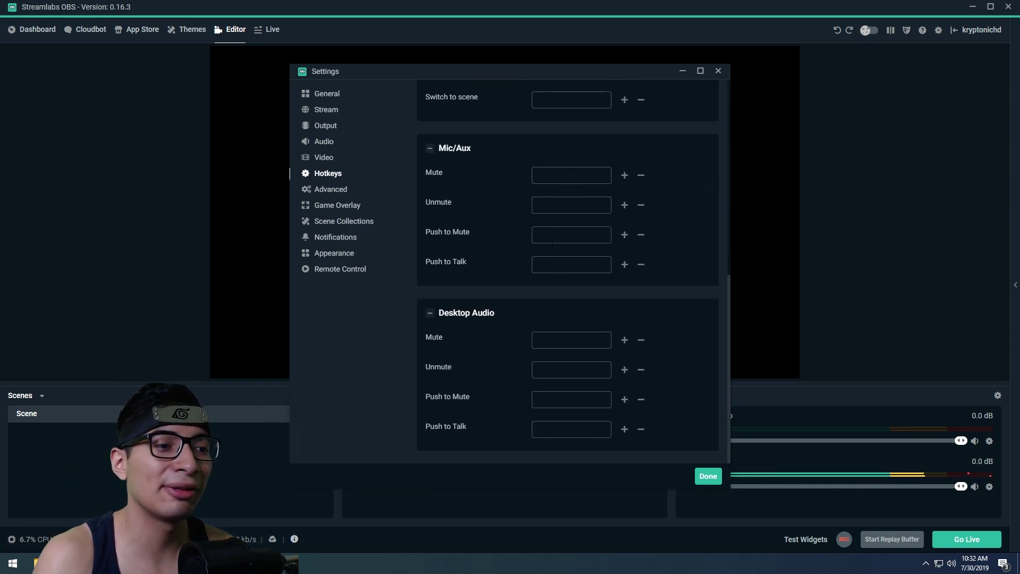
{"action": "scroll", "coordinate": [550, 242], "scroll_direction": "up", "scroll_amount": 3}
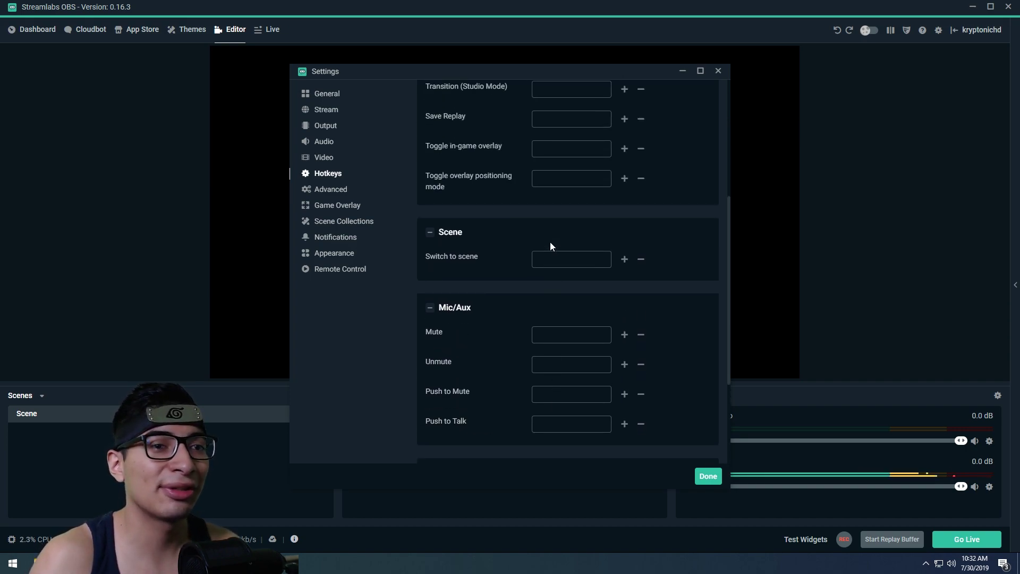
{"action": "scroll", "coordinate": [547, 244], "scroll_direction": "up", "scroll_amount": 2}
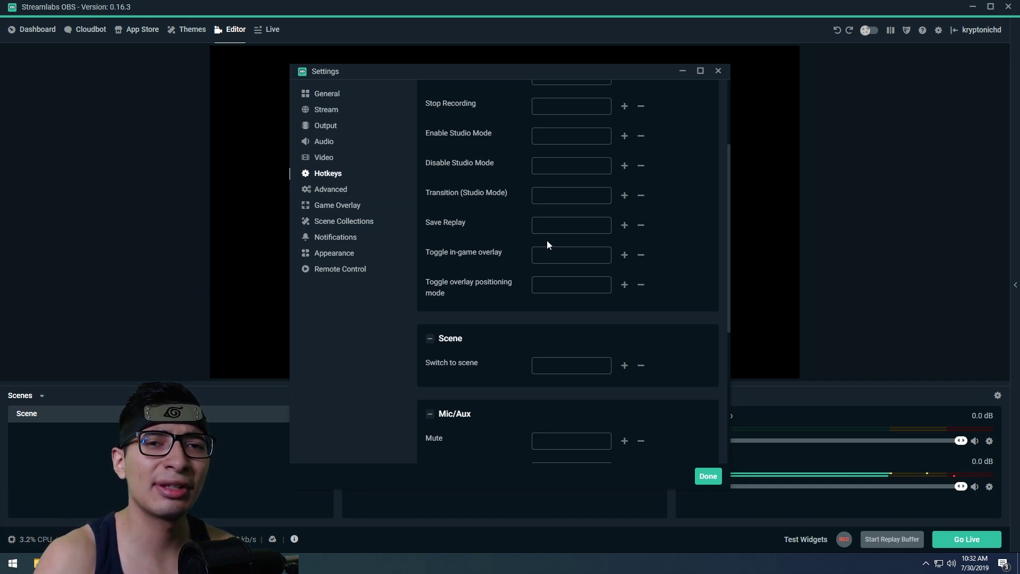
{"action": "scroll", "coordinate": [547, 240], "scroll_direction": "up", "scroll_amount": 3}
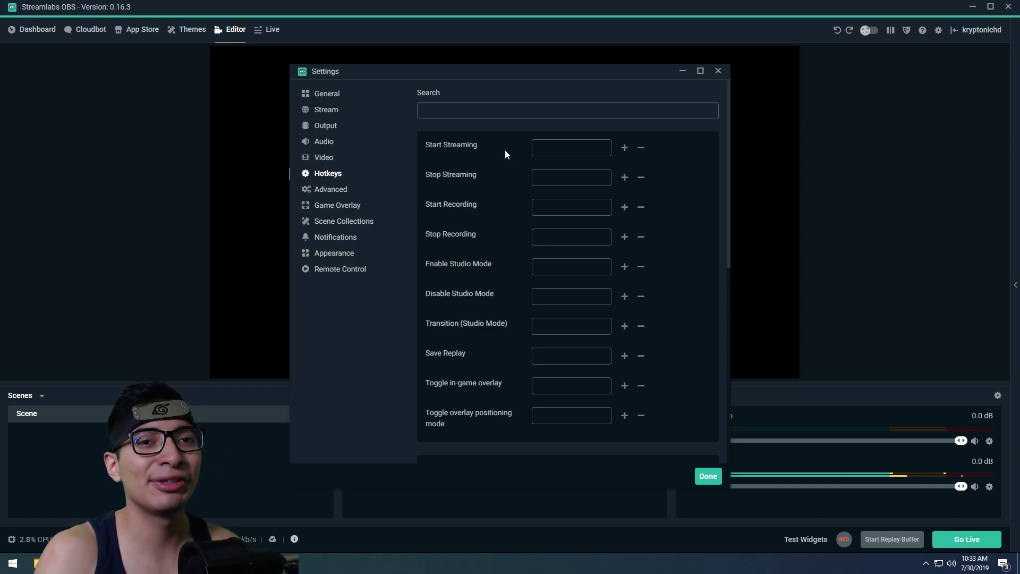
{"action": "scroll", "coordinate": [505, 150], "scroll_direction": "down", "scroll_amount": 1}
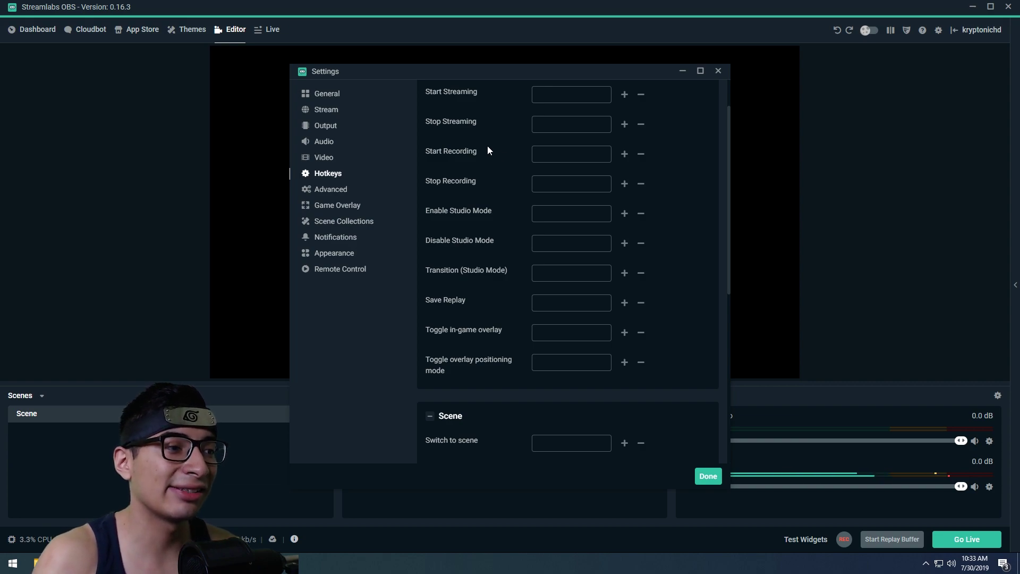
Step: Try the High process priority in the advanced settings, and switch it back to Normal
{"action": "left_click", "coordinate": [340, 191]}
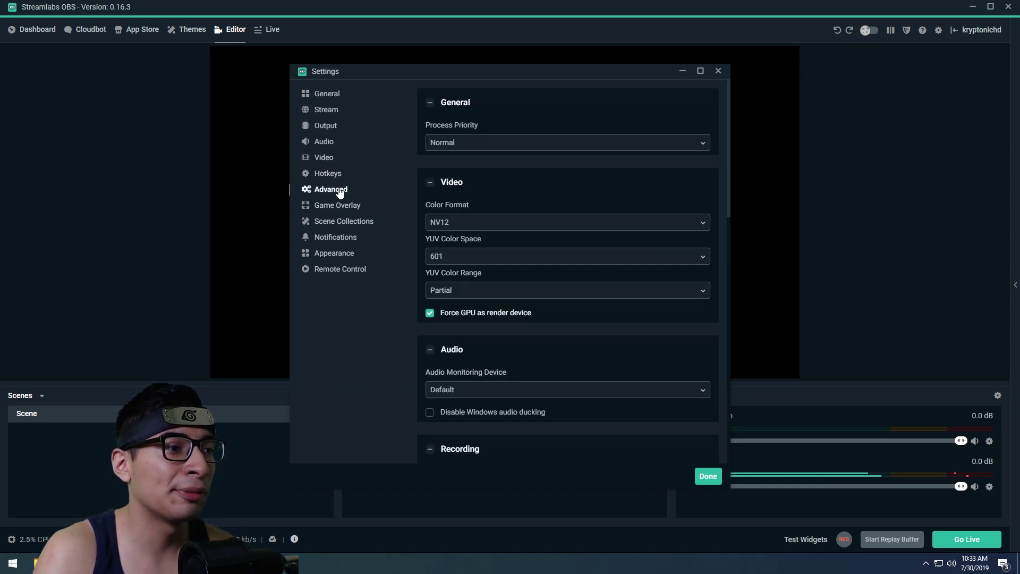
{"action": "left_click", "coordinate": [575, 151]}
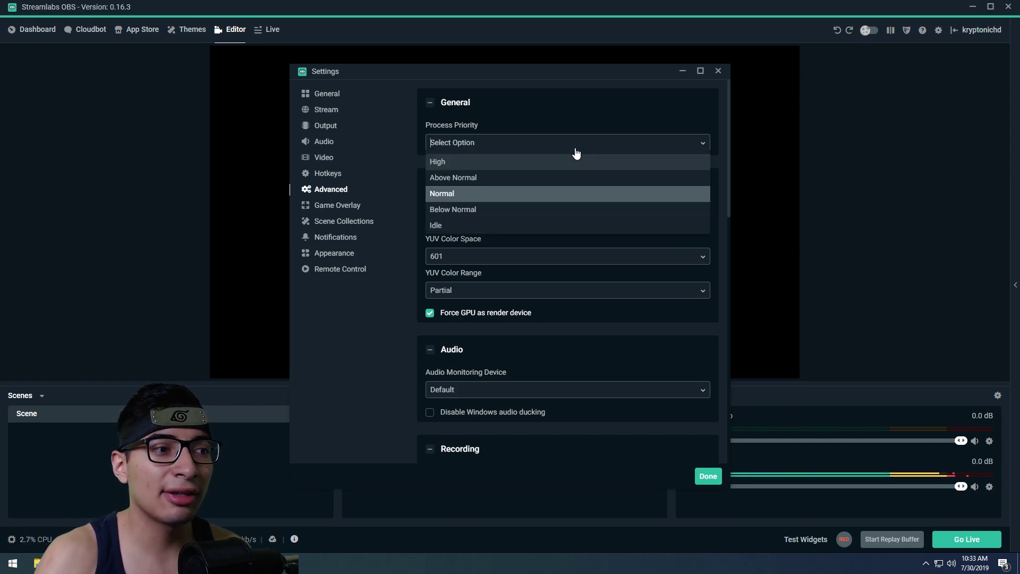
{"action": "left_click", "coordinate": [493, 165]}
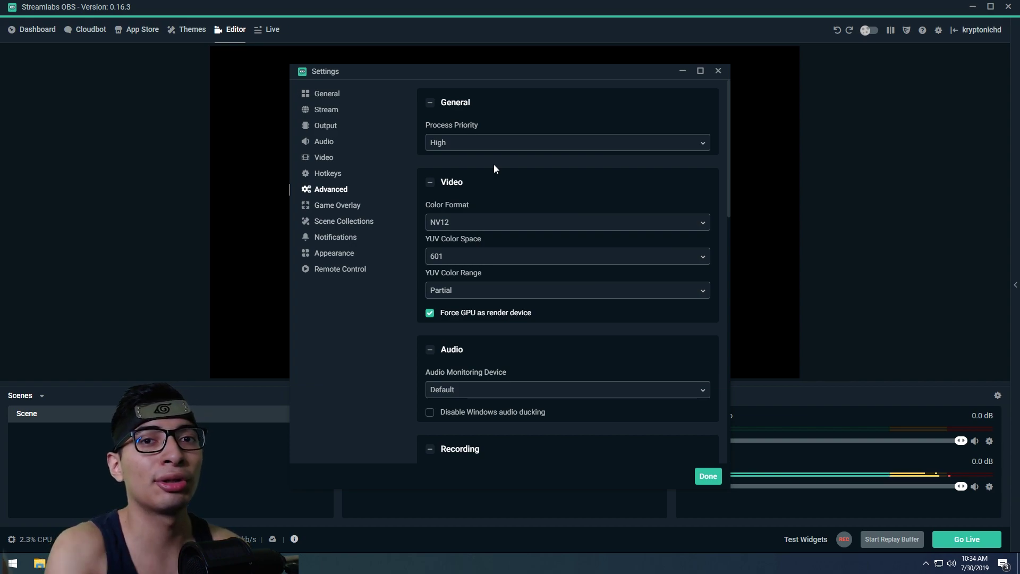
{"action": "left_click", "coordinate": [488, 145]}
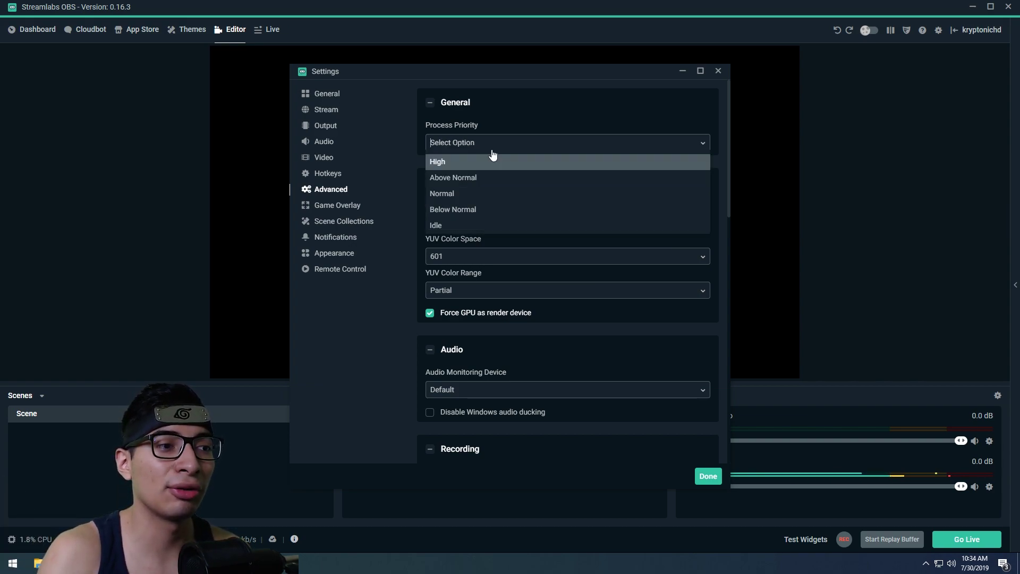
{"action": "left_click", "coordinate": [467, 191]}
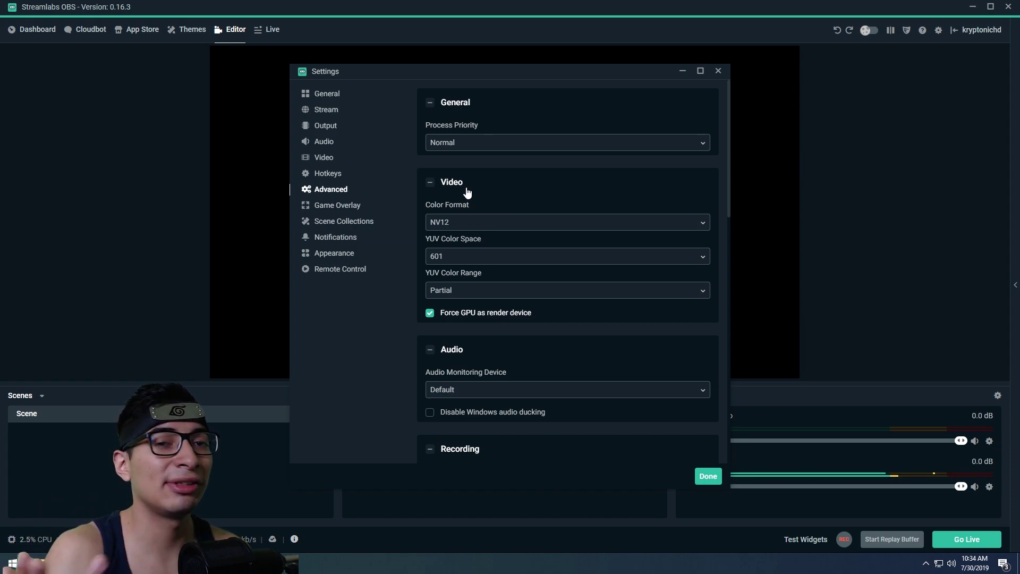
Step: Examine the advanced video, audio, recording, replay buffer, stream delay, automatic reconnect and network settings
{"action": "scroll", "coordinate": [466, 191], "scroll_direction": "down", "scroll_amount": 2}
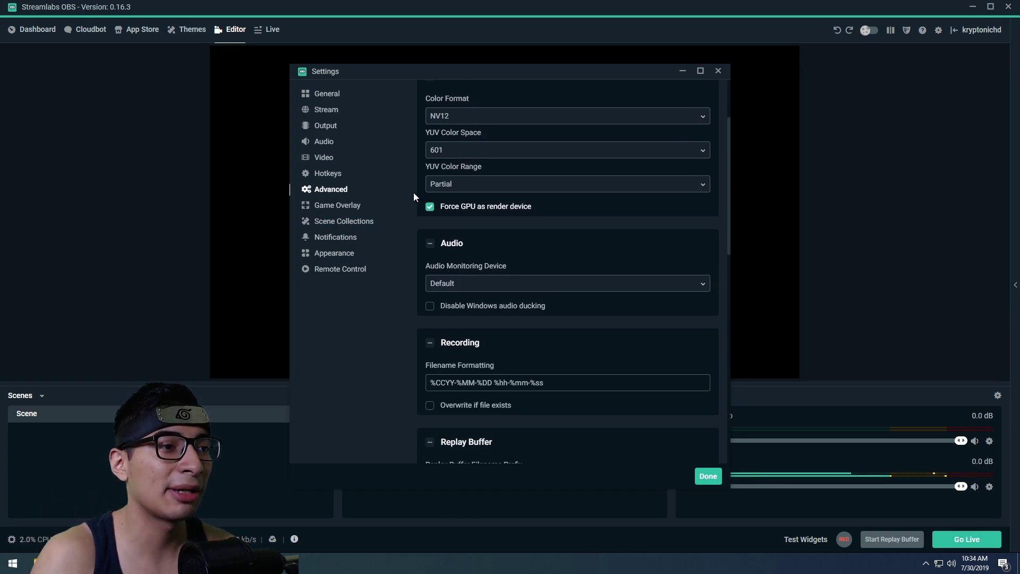
{"action": "scroll", "coordinate": [418, 181], "scroll_direction": "up", "scroll_amount": 1}
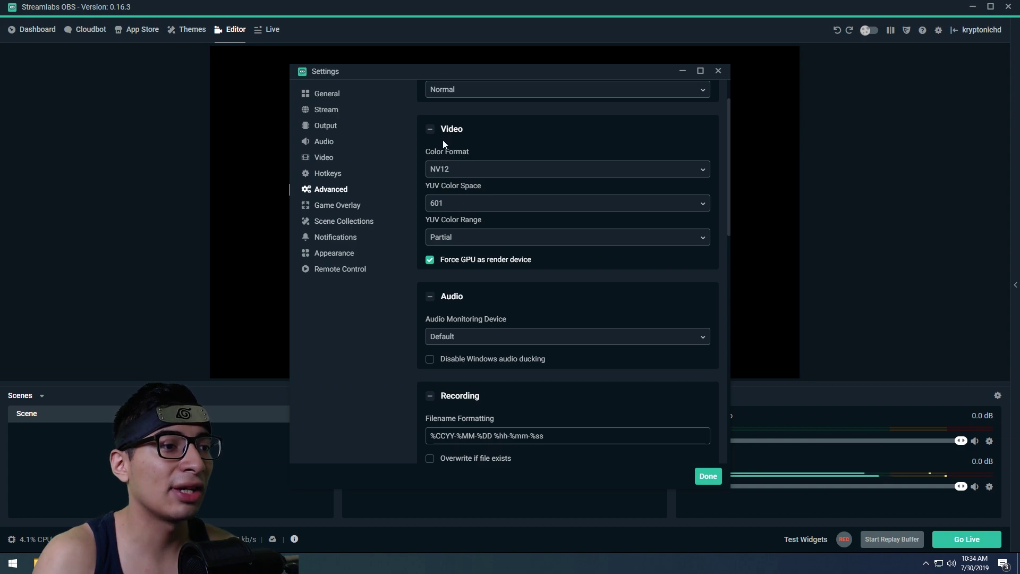
{"action": "scroll", "coordinate": [492, 257], "scroll_direction": "down", "scroll_amount": 4}
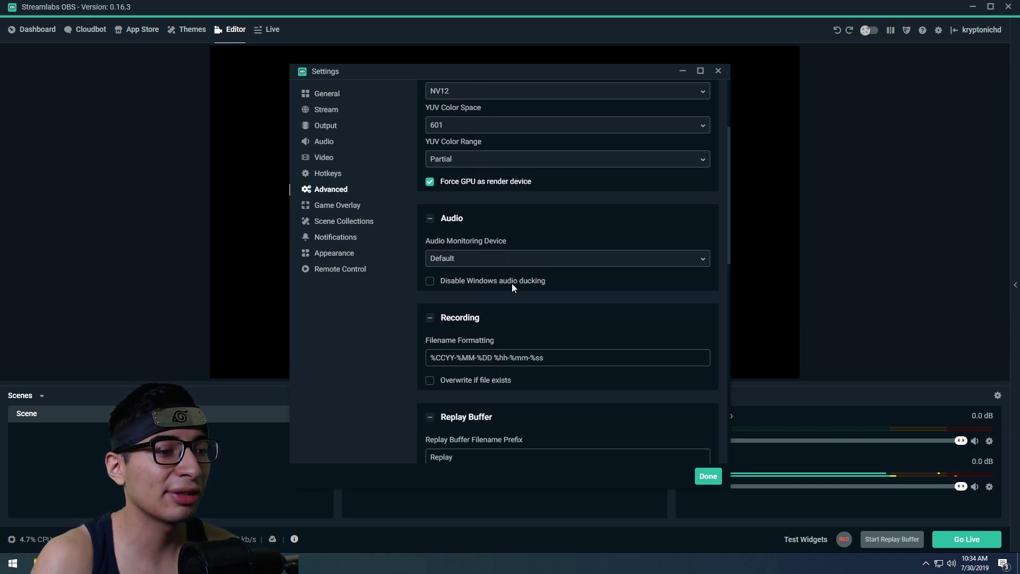
{"action": "scroll", "coordinate": [420, 307], "scroll_direction": "down", "scroll_amount": 4}
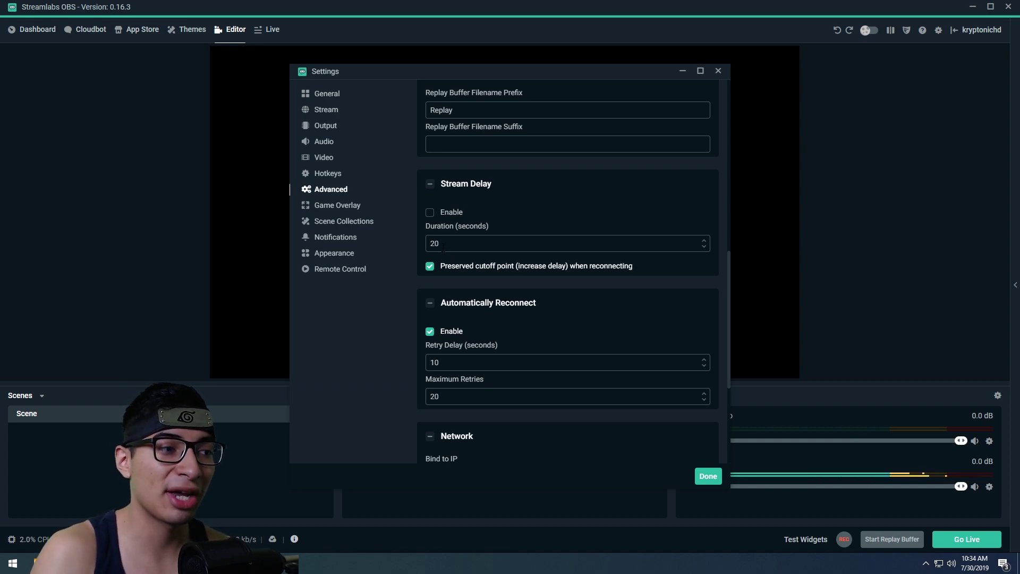
{"action": "scroll", "coordinate": [574, 307], "scroll_direction": "down", "scroll_amount": 3}
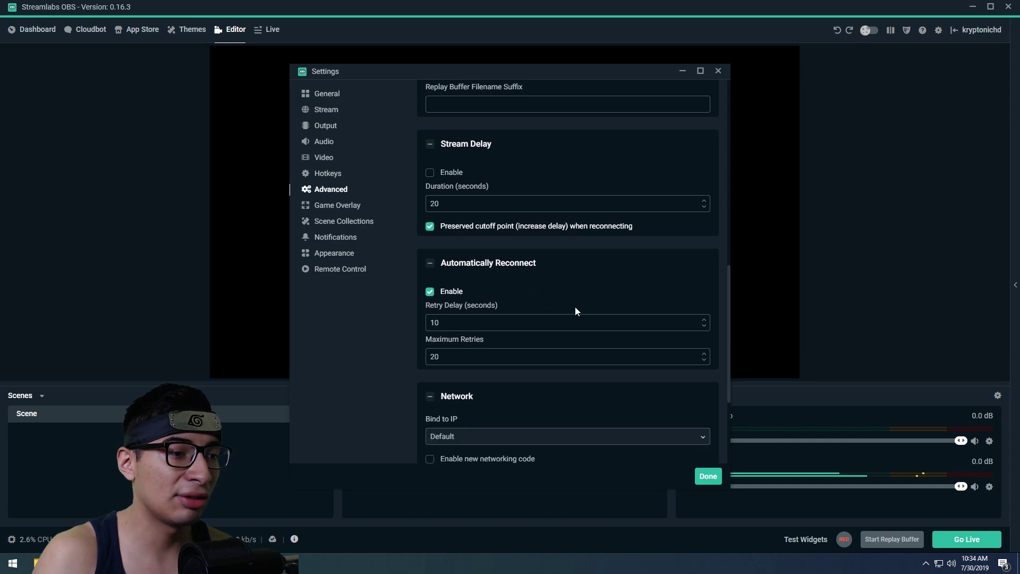
Step: Look through the game overlay, scene collections and notifications settings
{"action": "left_click", "coordinate": [346, 206]}
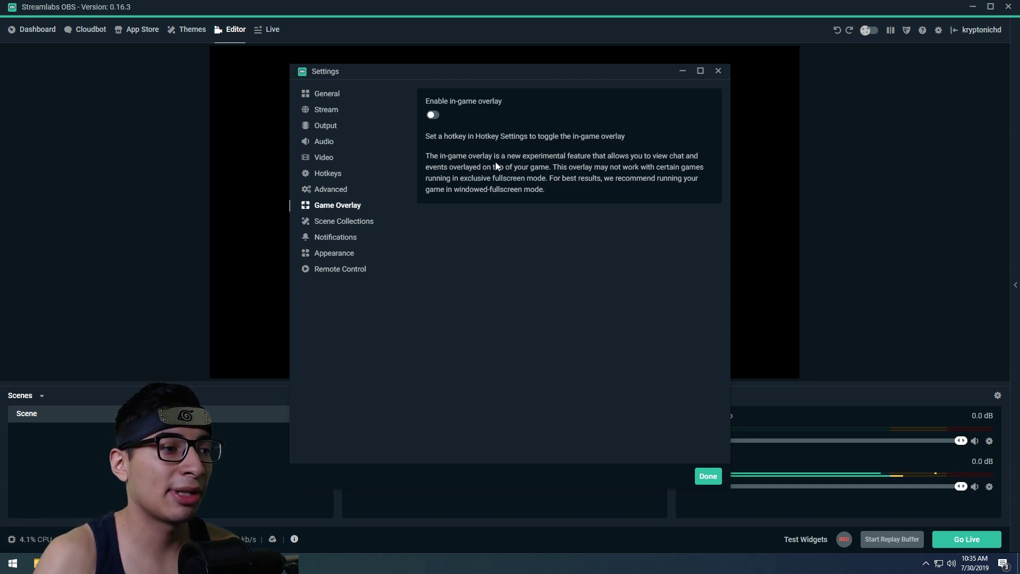
{"action": "left_click", "coordinate": [340, 223]}
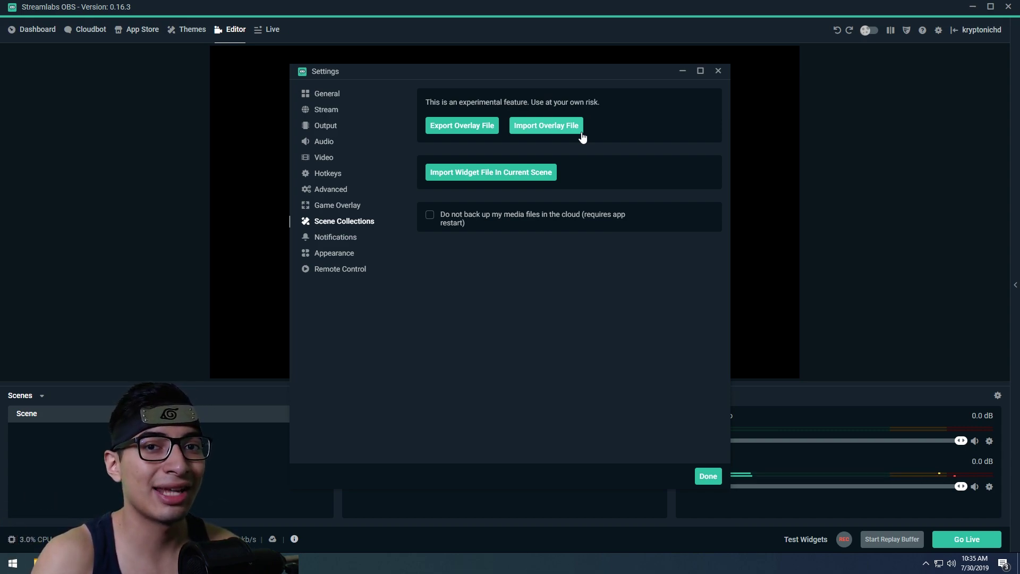
{"action": "left_click", "coordinate": [322, 239]}
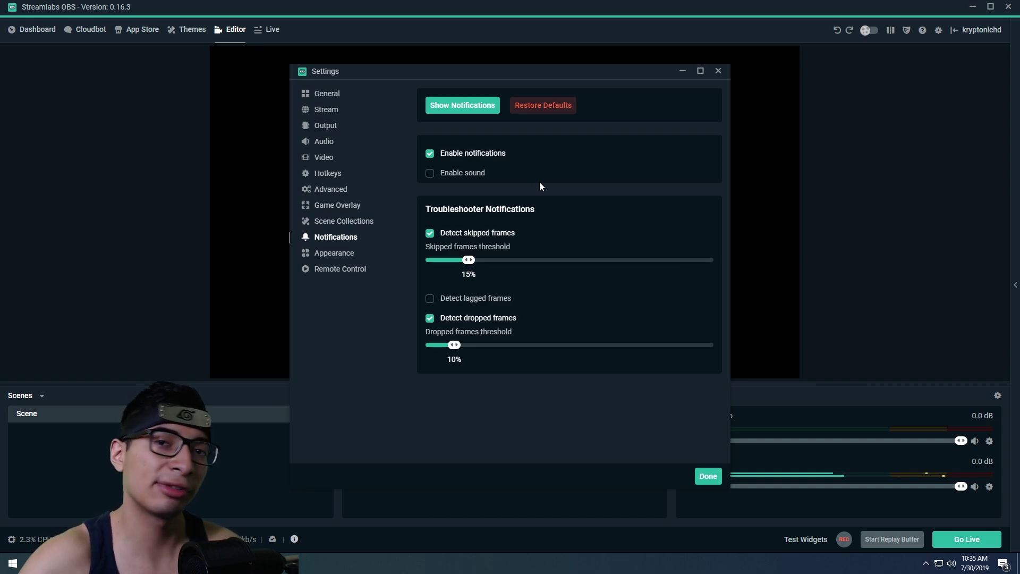
Step: Try the Day (Classic) theme in the appearance settings, and switch back to Night (Classic)
{"action": "left_click", "coordinate": [355, 254]}
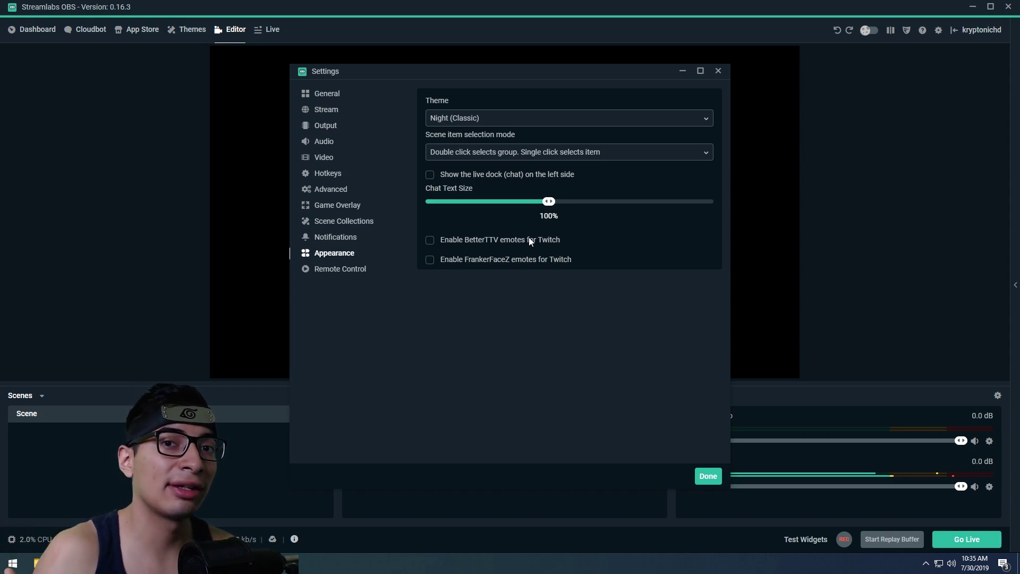
{"action": "left_click", "coordinate": [542, 118]}
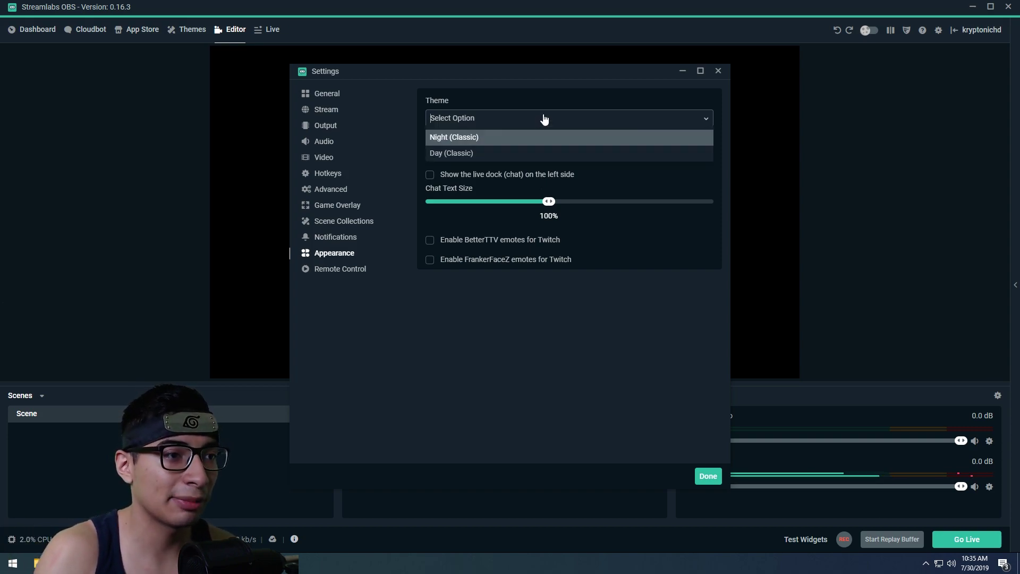
{"action": "left_click", "coordinate": [496, 152]}
{"action": "left_click", "coordinate": [498, 120]}
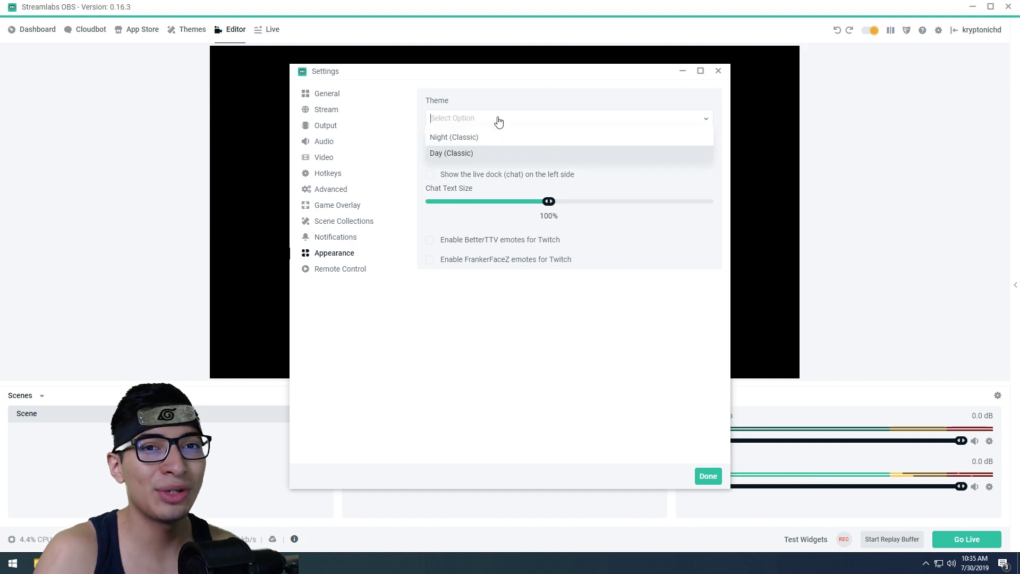
{"action": "left_click", "coordinate": [480, 137]}
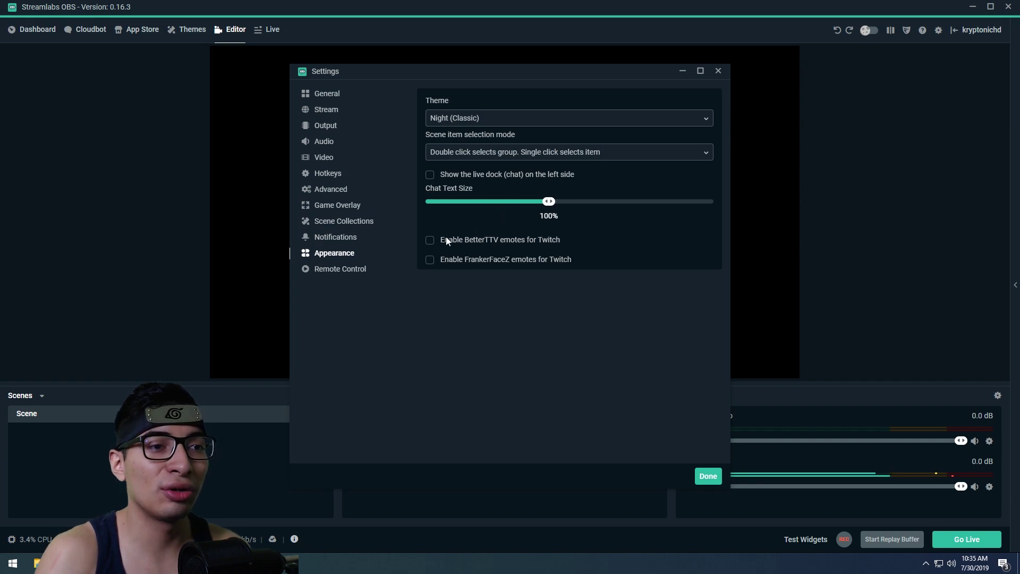
Step: View the remote control settings for controlling the software from a phone
{"action": "left_click", "coordinate": [356, 273]}
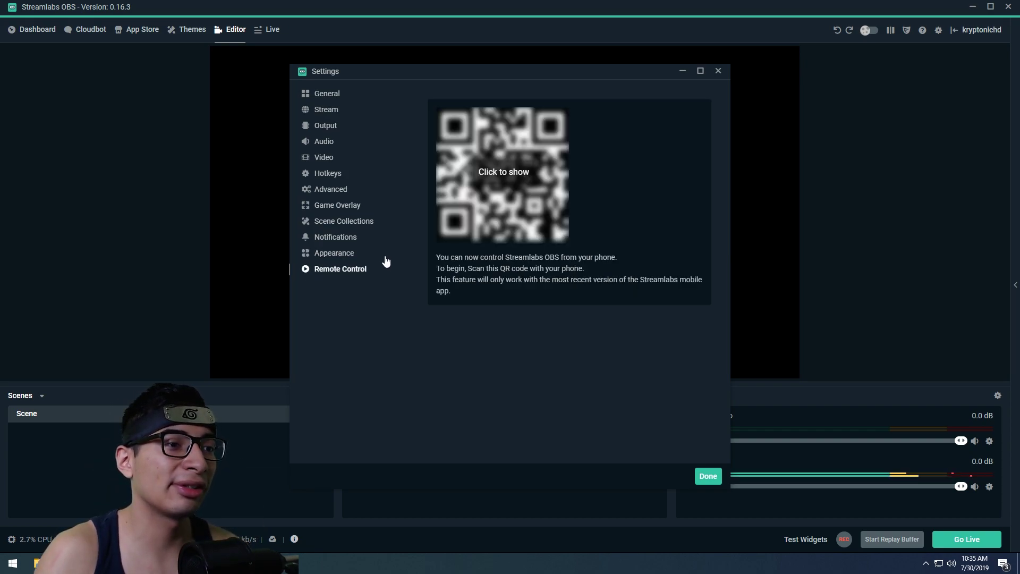